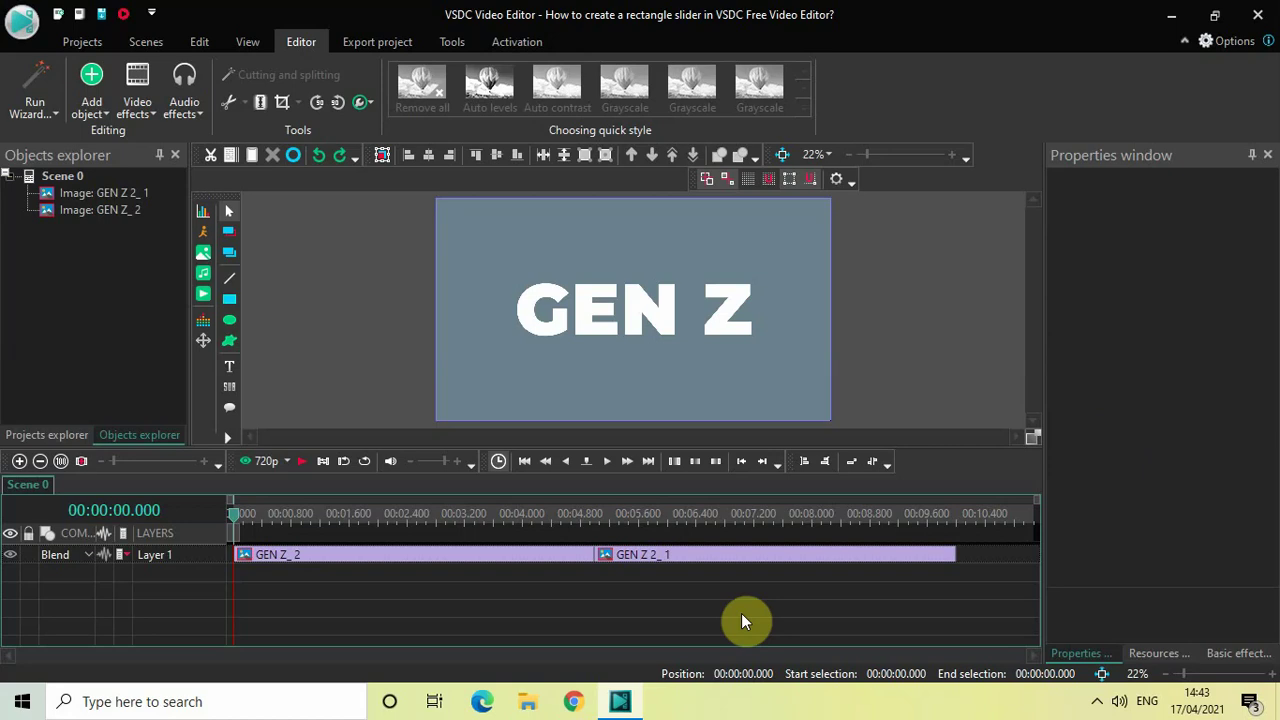
# Compare the plain and shadowed GEN Z frames, then move GEN Z_2 onto its own new layer.
pyautogui.click(457, 523)
pyautogui.click(726, 520)
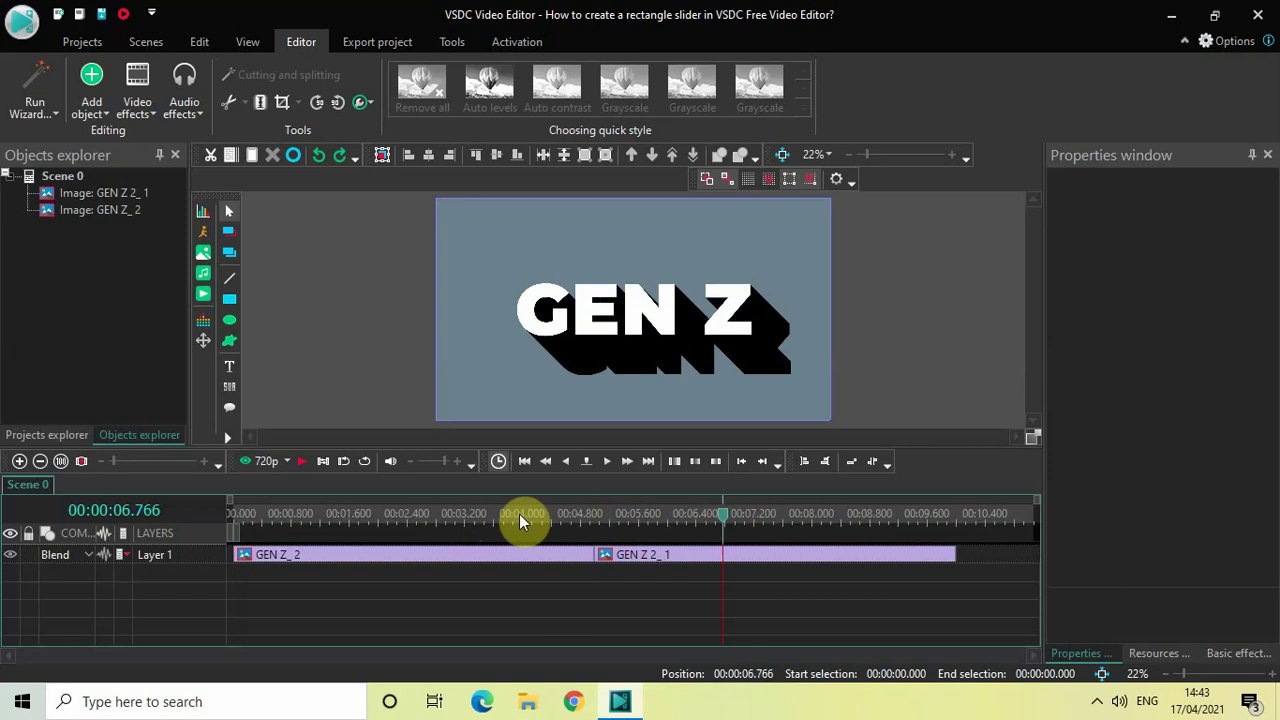
pyautogui.click(486, 519)
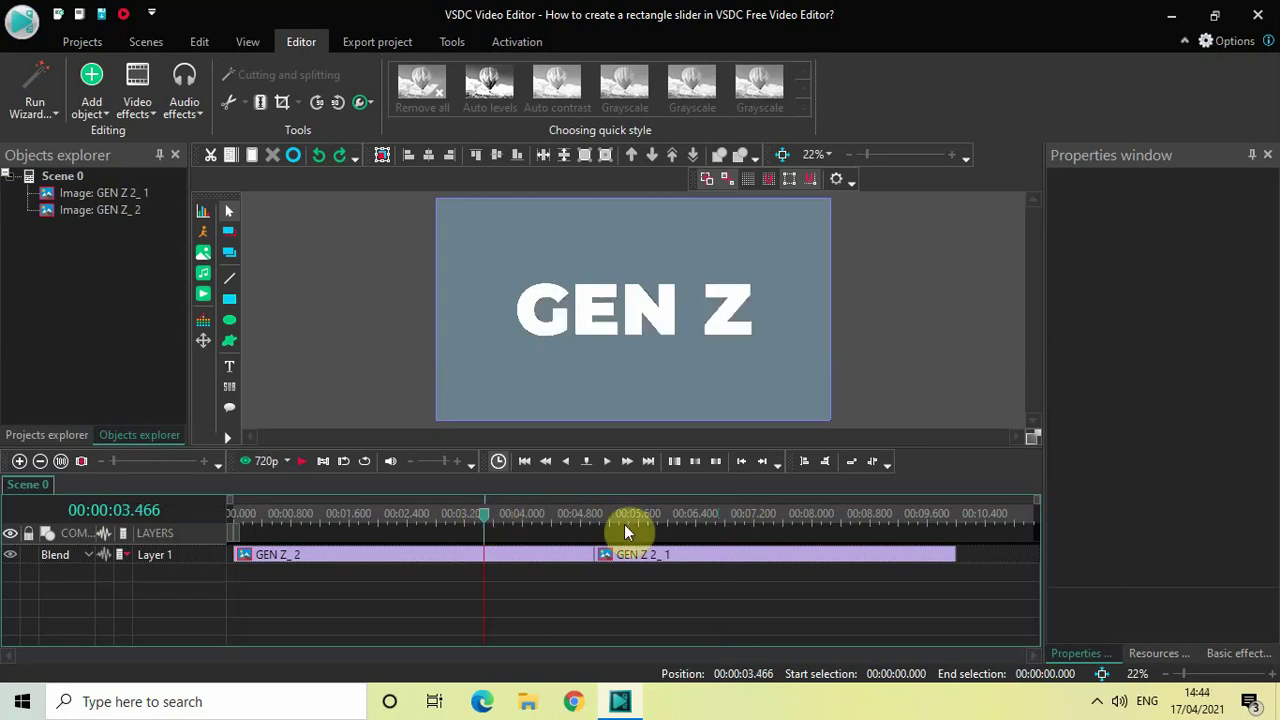
pyautogui.click(714, 524)
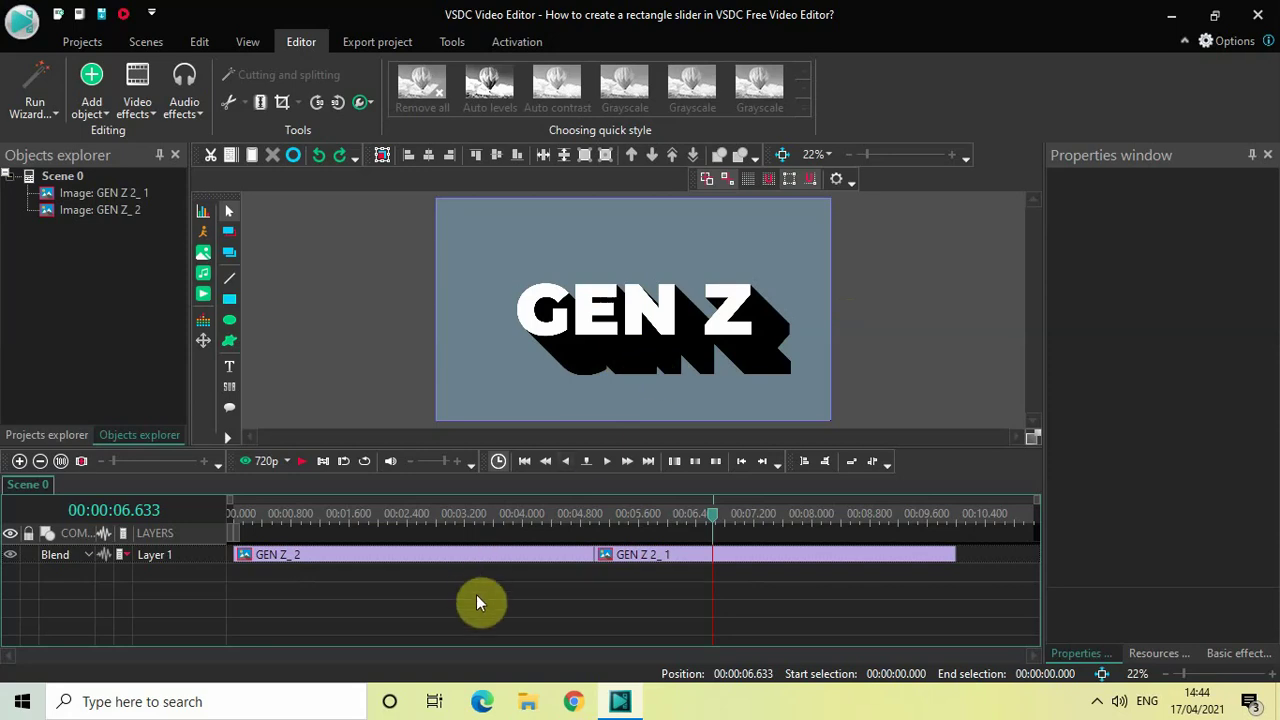
pyautogui.click(403, 566)
pyautogui.moveTo(403, 587); pyautogui.dragTo(403, 586)
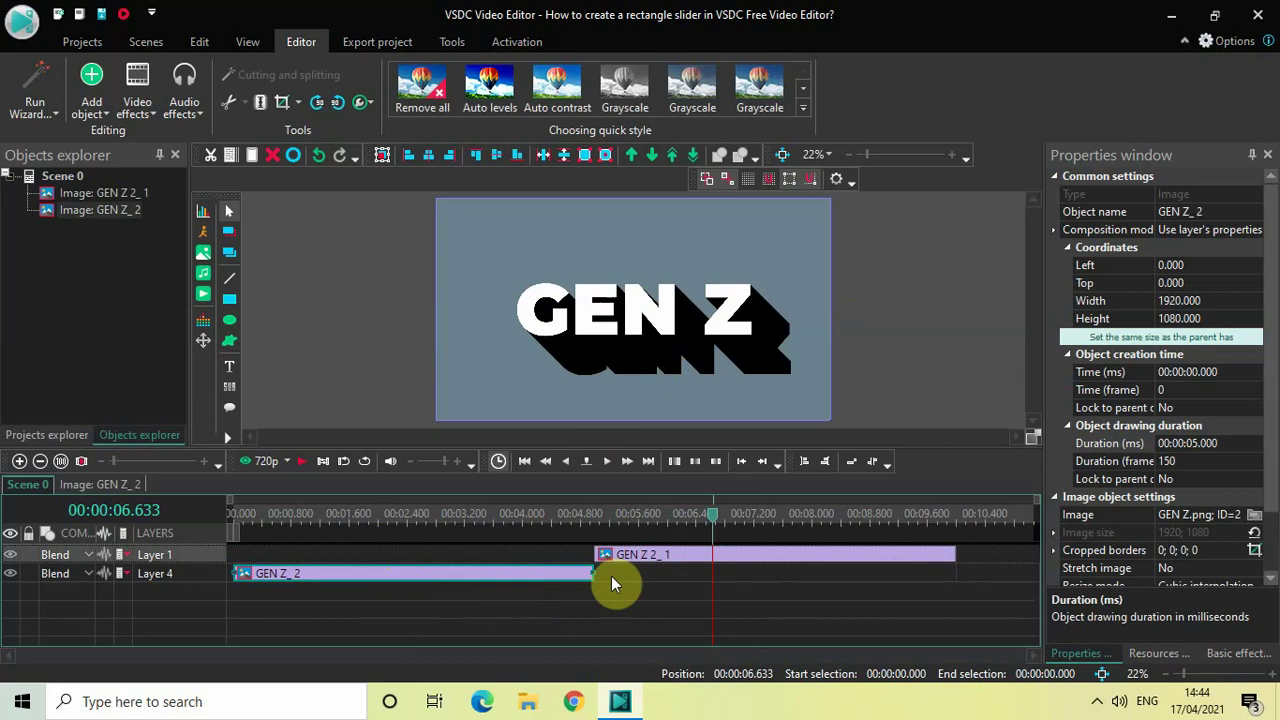
# Set GEN Z_2's duration to 2.500 s and move GEN Z 2_1 to the timeline start.
pyautogui.click(489, 516)
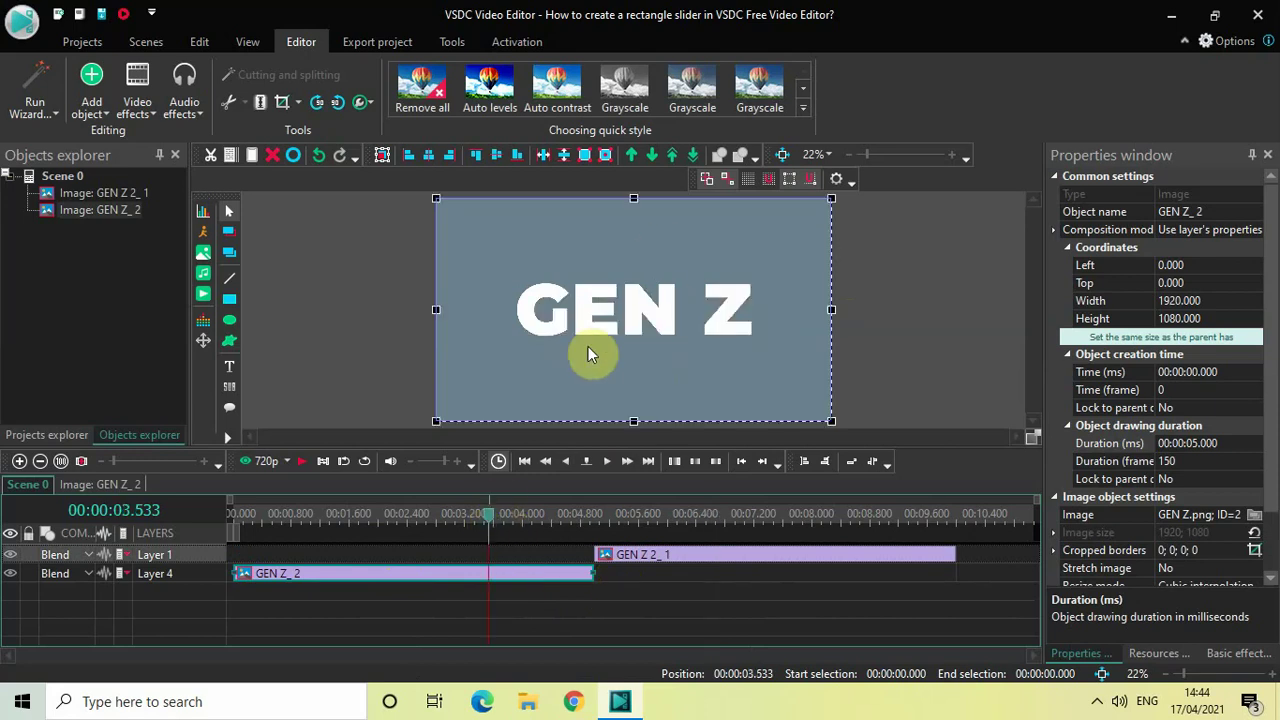
pyautogui.click(1230, 444)
pyautogui.press('BackSpace')
pyautogui.press('BackSpace')
pyautogui.press('BackSpace')
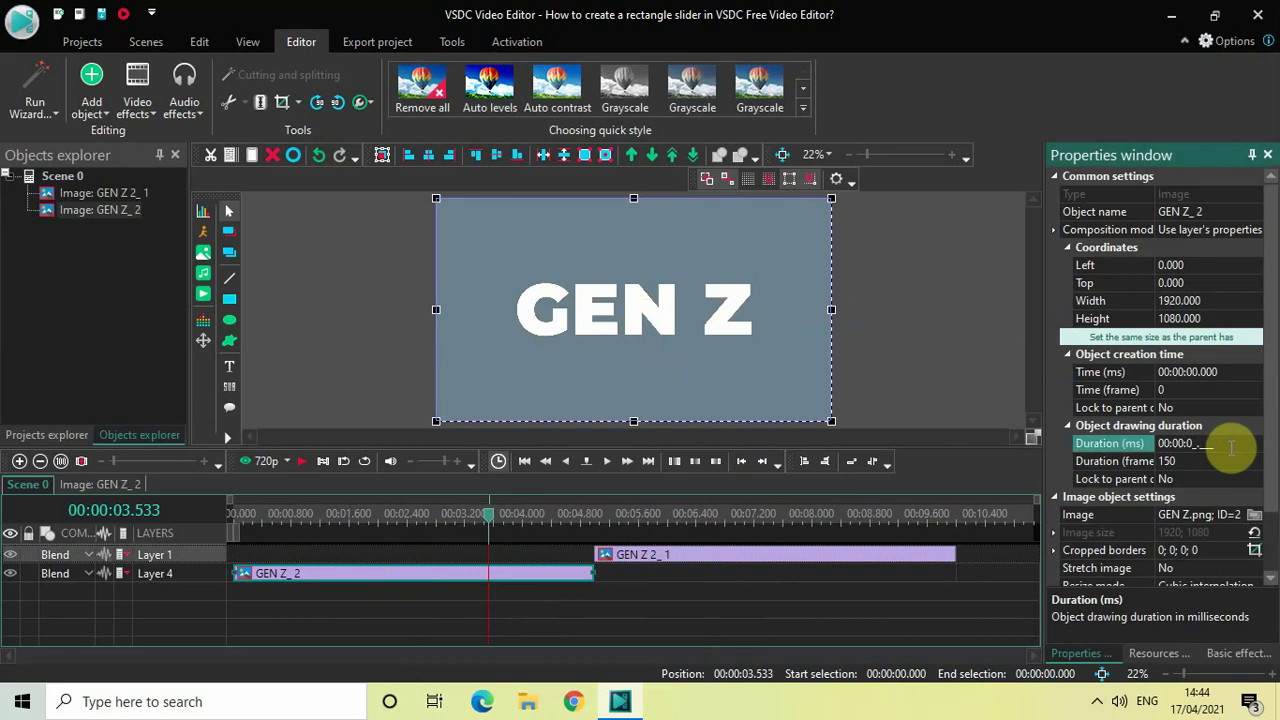
pyautogui.write('2.500')
pyautogui.press('Return')
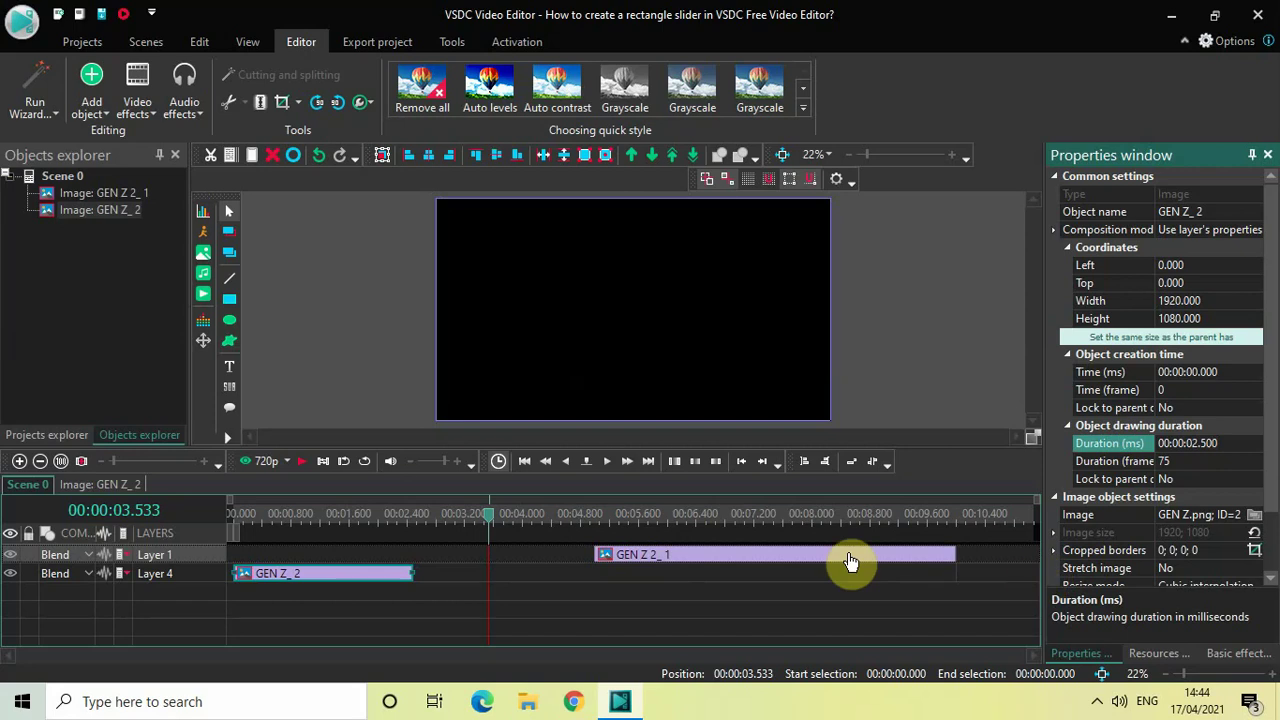
pyautogui.moveTo(793, 558); pyautogui.dragTo(400, 551)
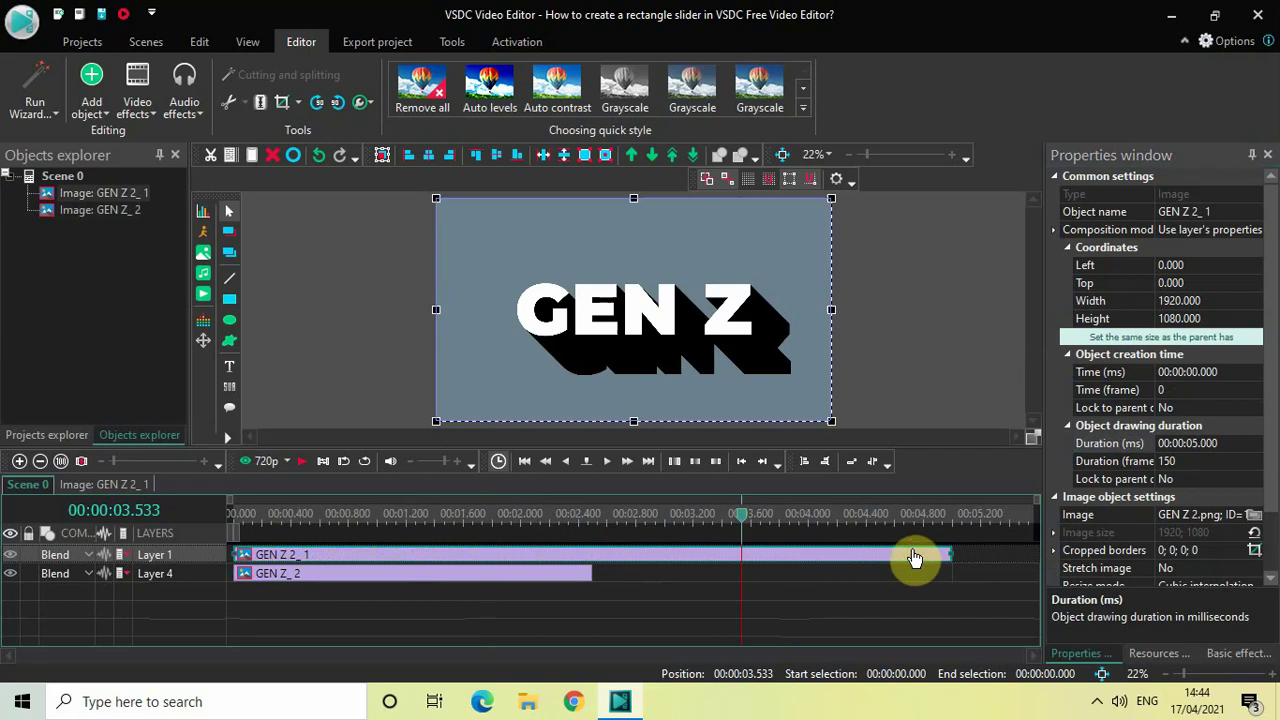
# Change GEN Z 2_1's Duration (ms) from 5 seconds to 10000 (10 s, 300 frames).
pyautogui.click(1226, 446)
pyautogui.press('BackSpace')
pyautogui.press('BackSpace')
pyautogui.press('BackSpace')
pyautogui.press('BackSpace')
pyautogui.press('BackSpace')
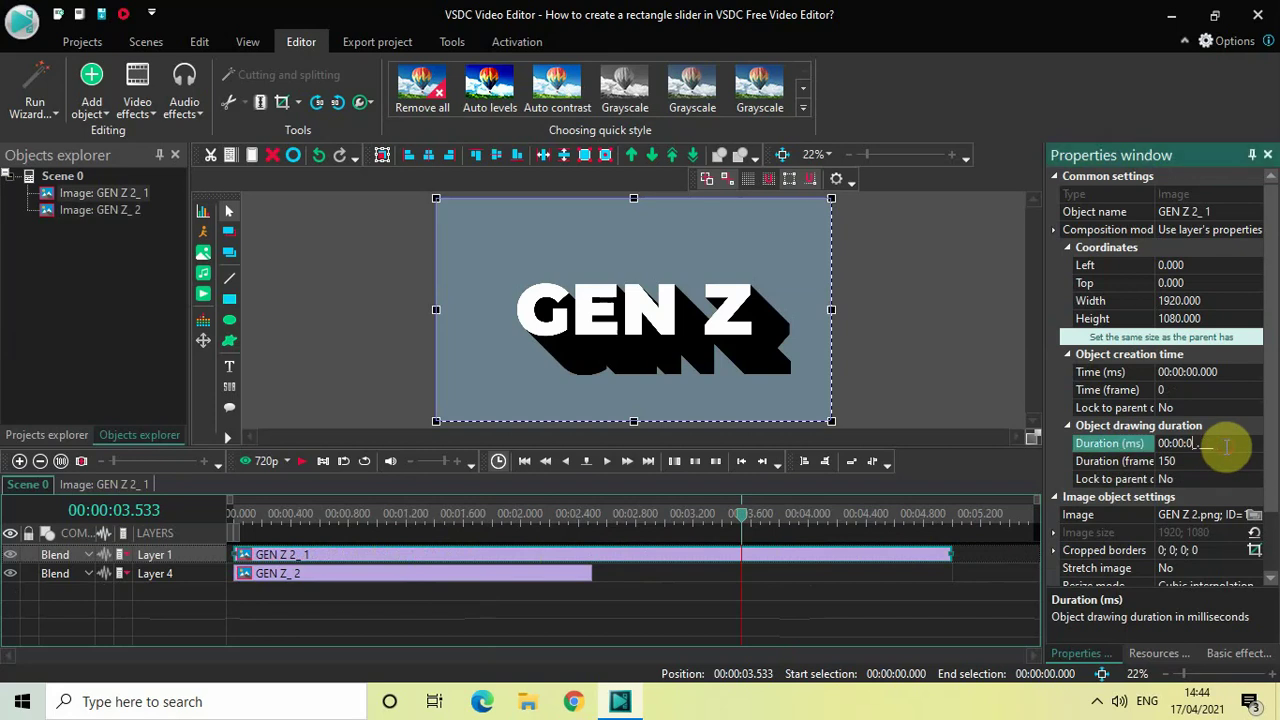
pyautogui.write('10000')
pyautogui.press('Return')
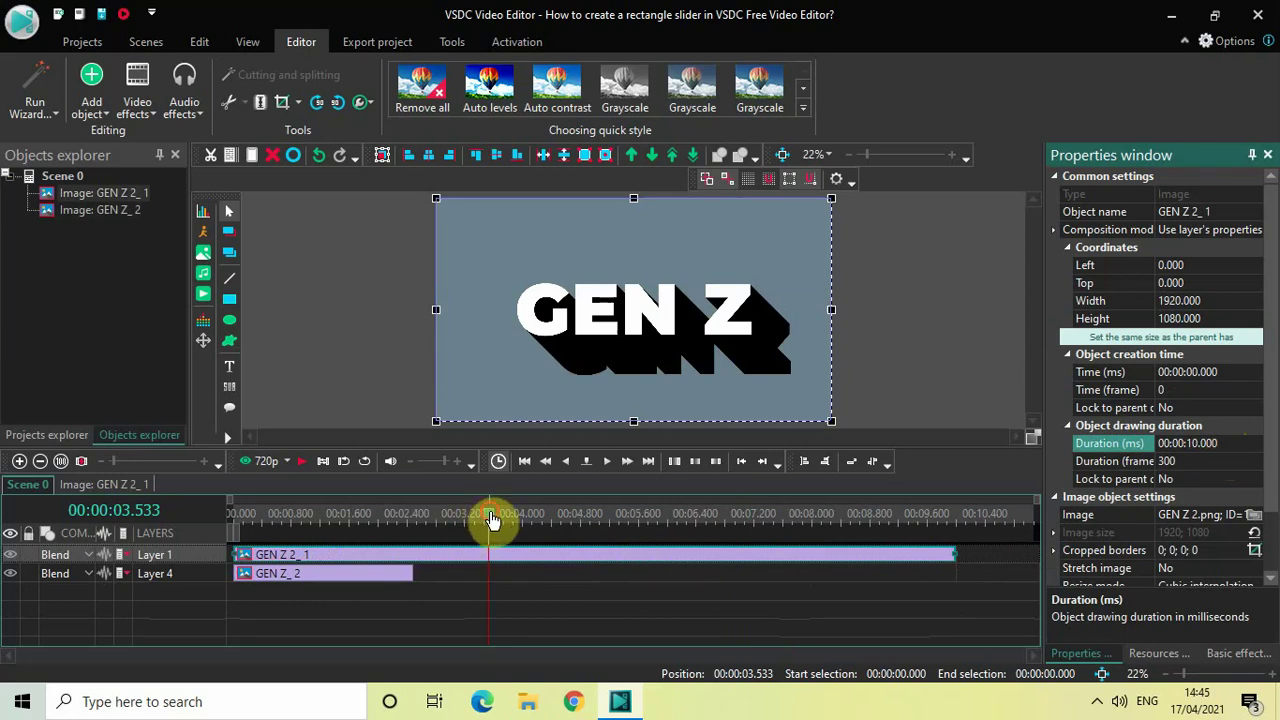
pyautogui.moveTo(489, 514); pyautogui.dragTo(204, 511)
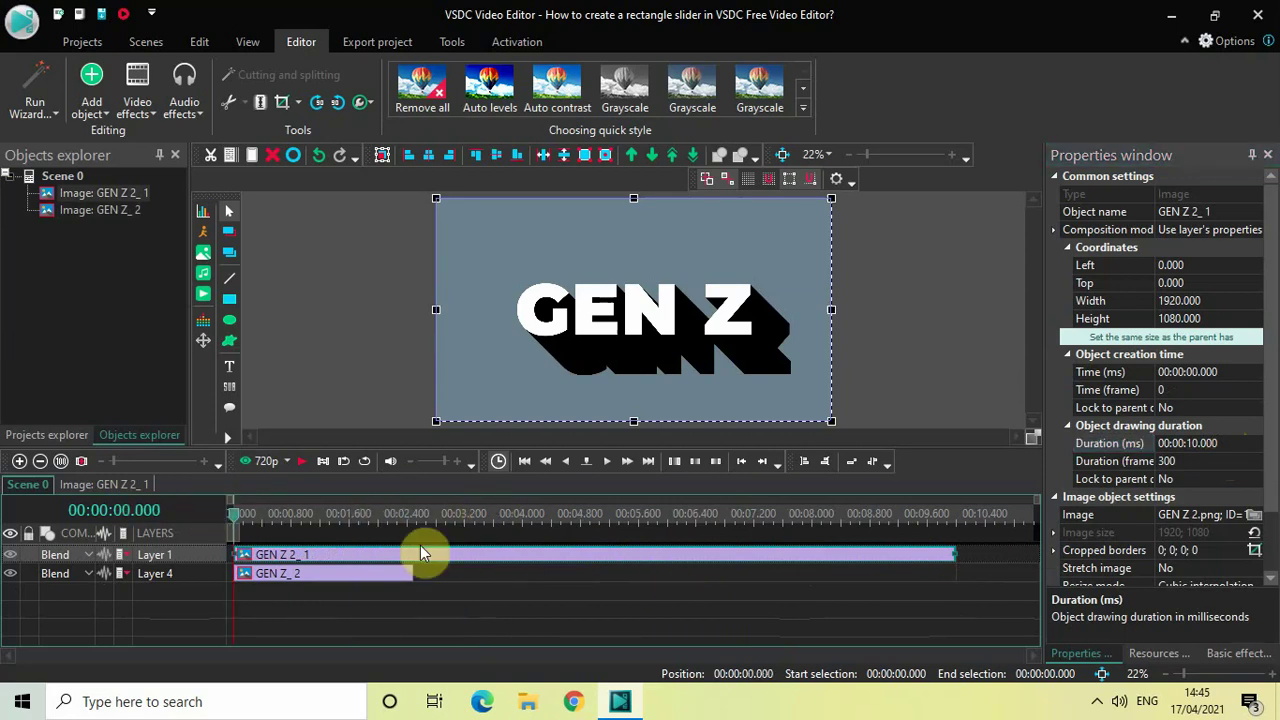
# Inside the GEN Z 2_1 clip, add a Wipe transition with the default position settings.
pyautogui.doubleClick(449, 555)
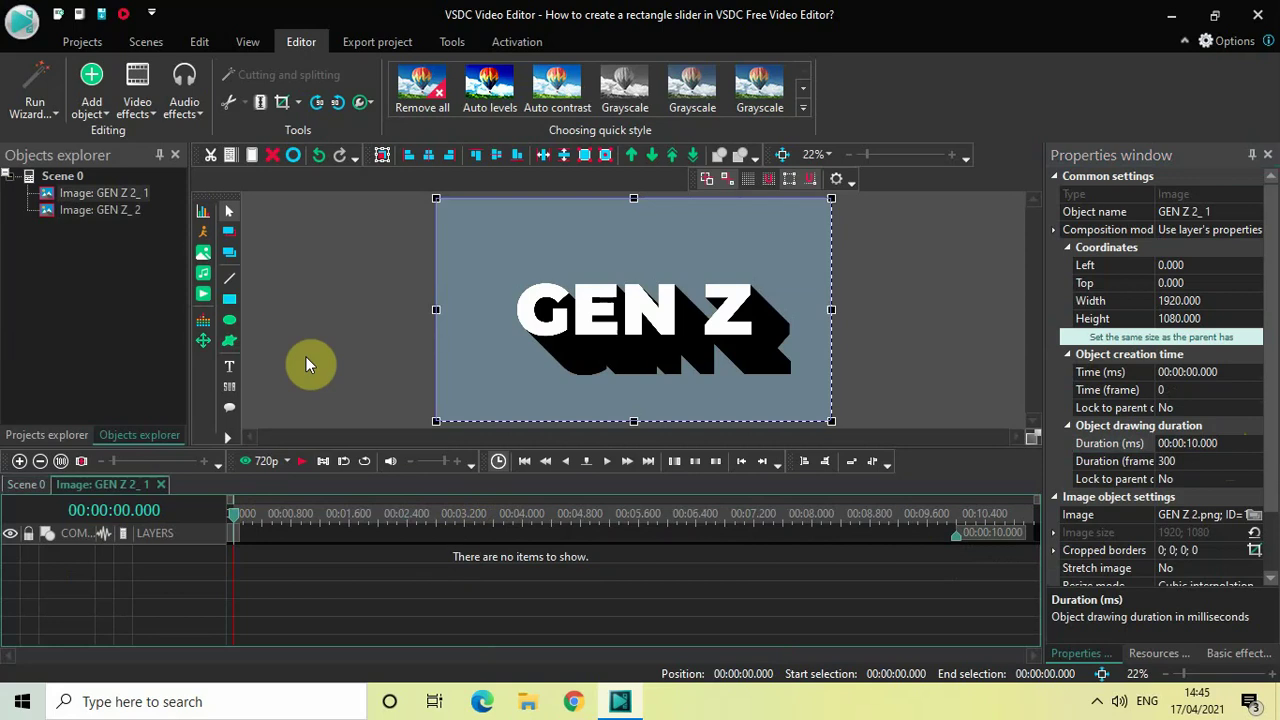
pyautogui.click(135, 107)
pyautogui.moveTo(232, 306)
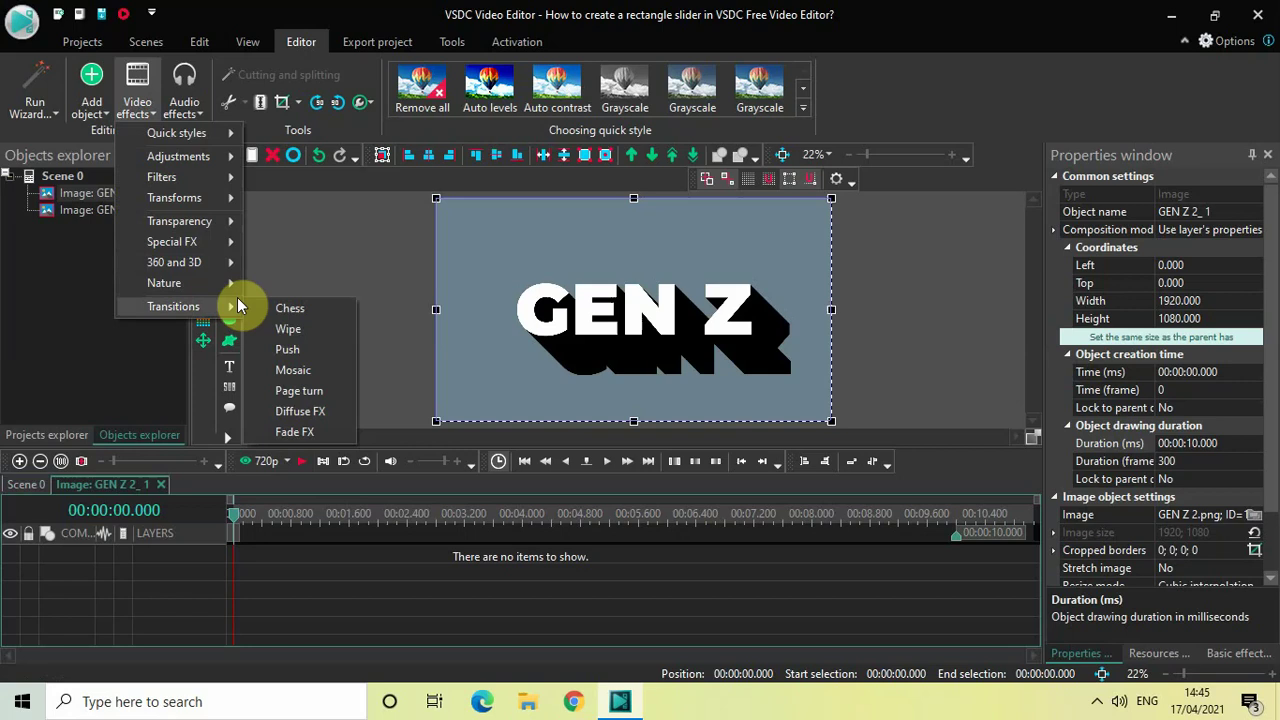
pyautogui.click(295, 333)
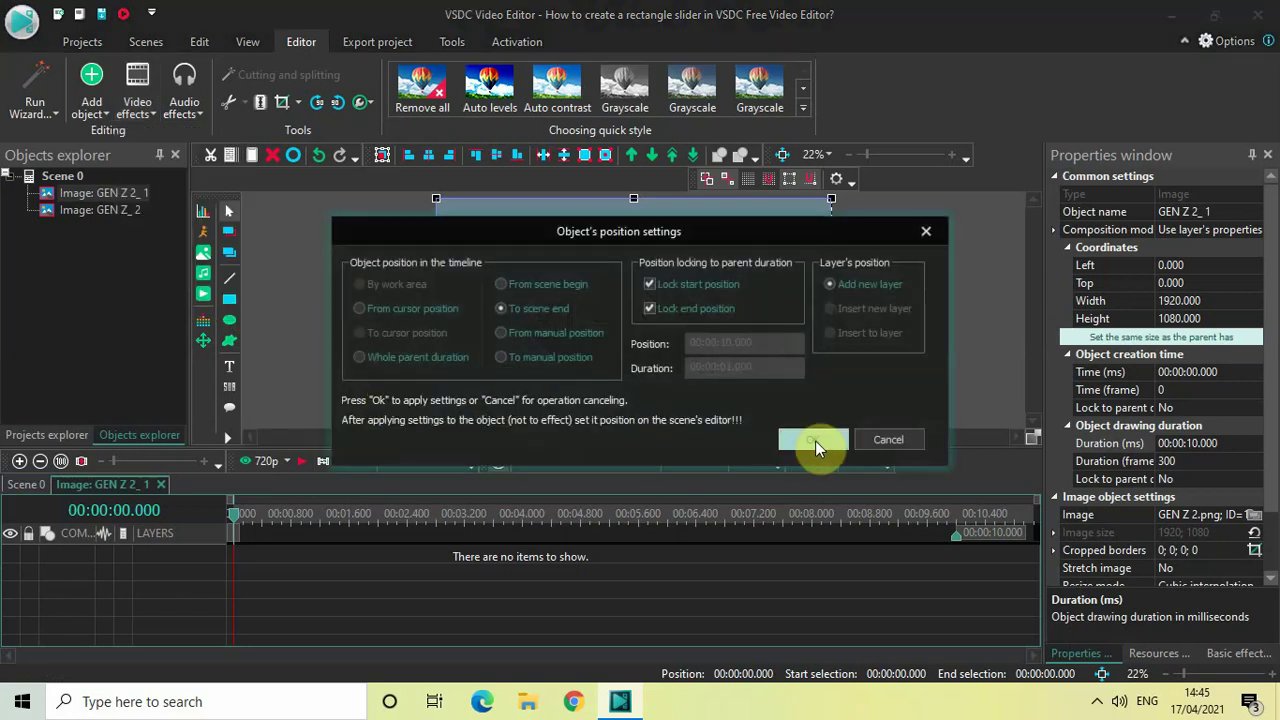
pyautogui.click(815, 440)
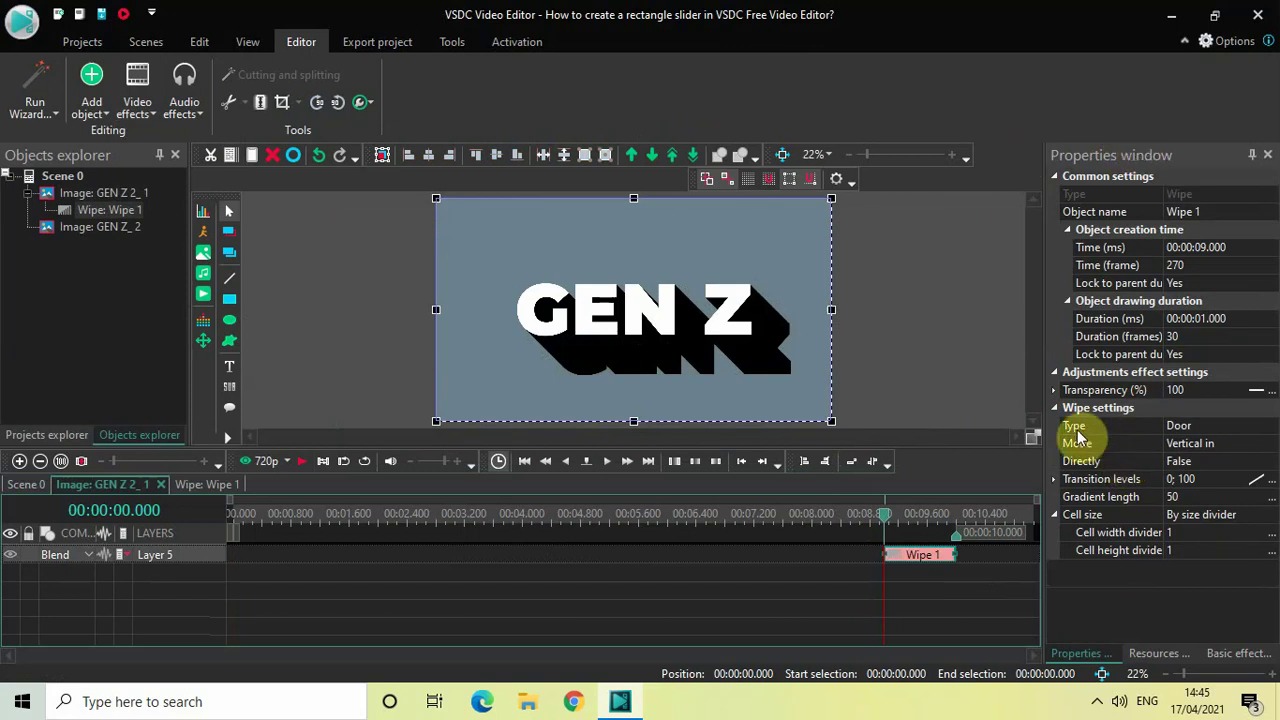
# Set Wipe 1's Type to Side and Directly to True.
pyautogui.click(1266, 428)
pyautogui.click(1268, 428)
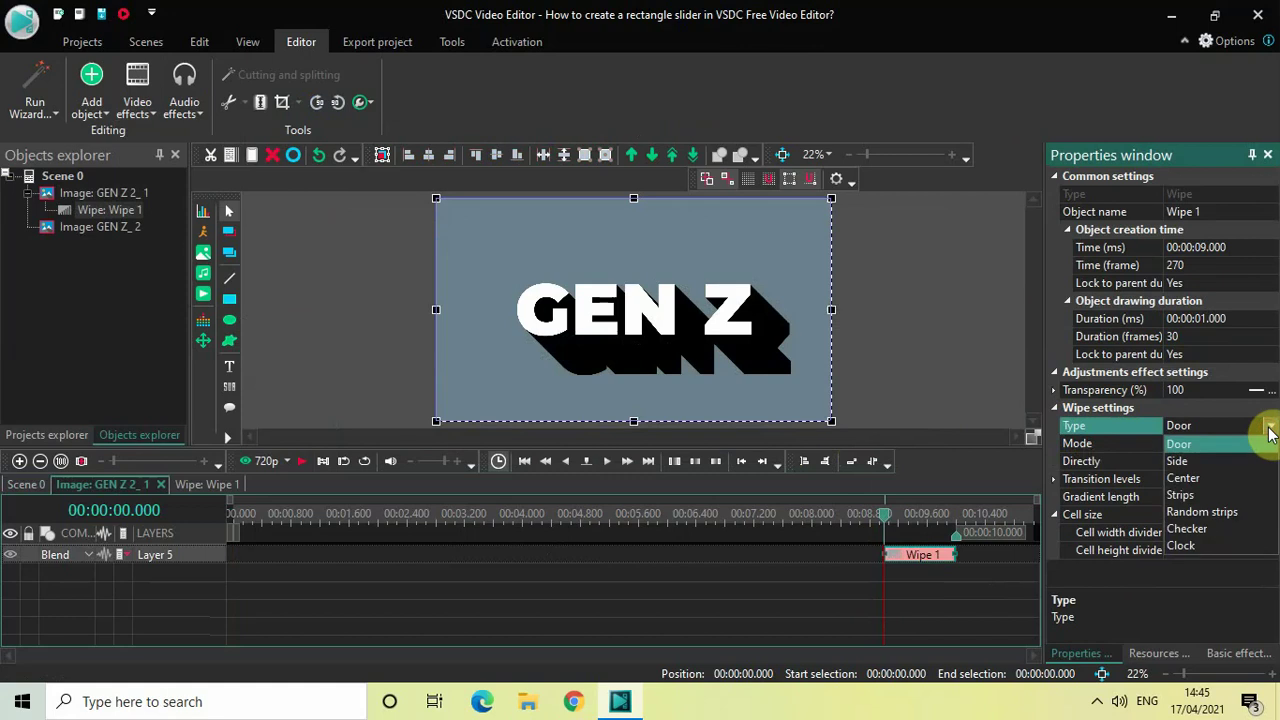
pyautogui.click(1195, 465)
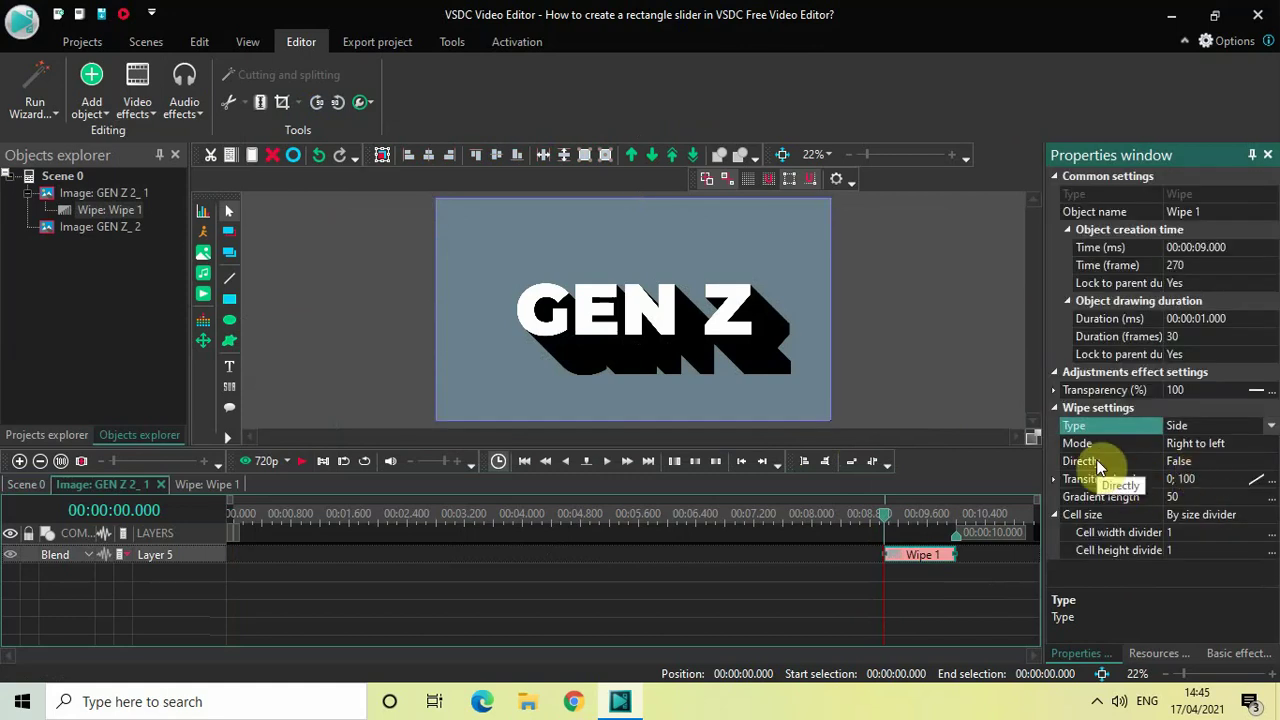
pyautogui.click(1272, 460)
pyautogui.click(1271, 461)
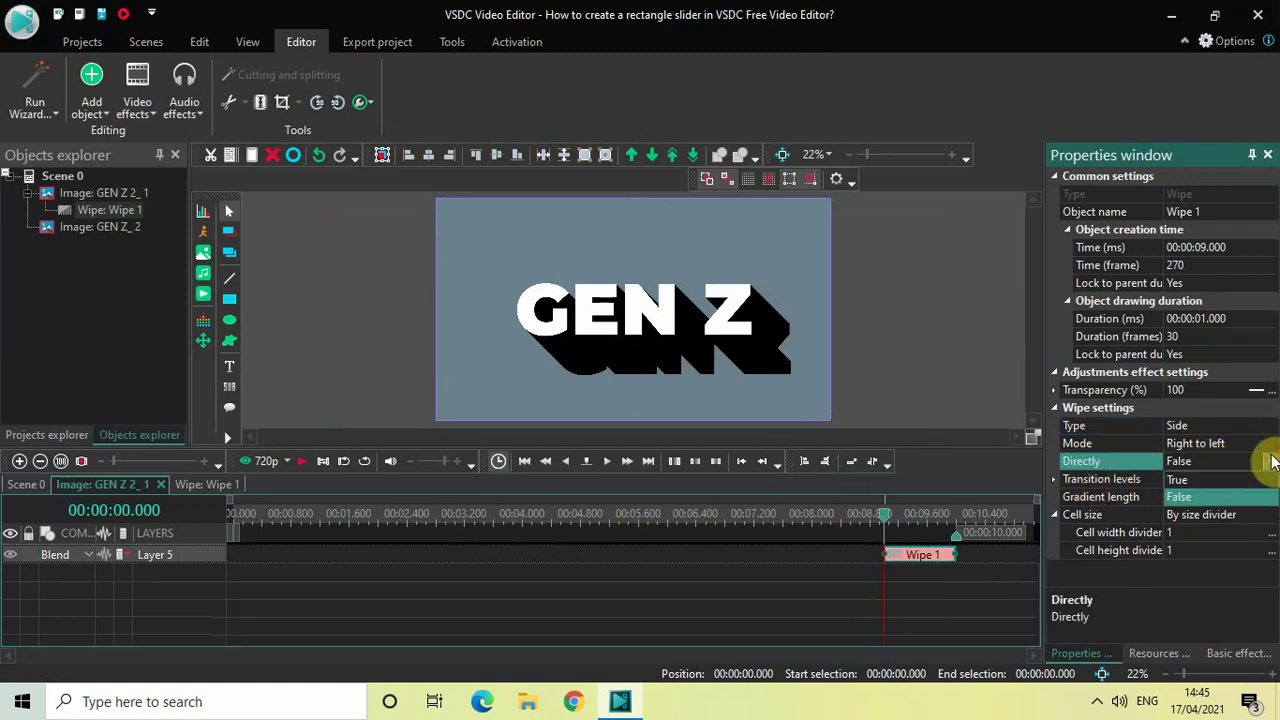
pyautogui.click(1220, 482)
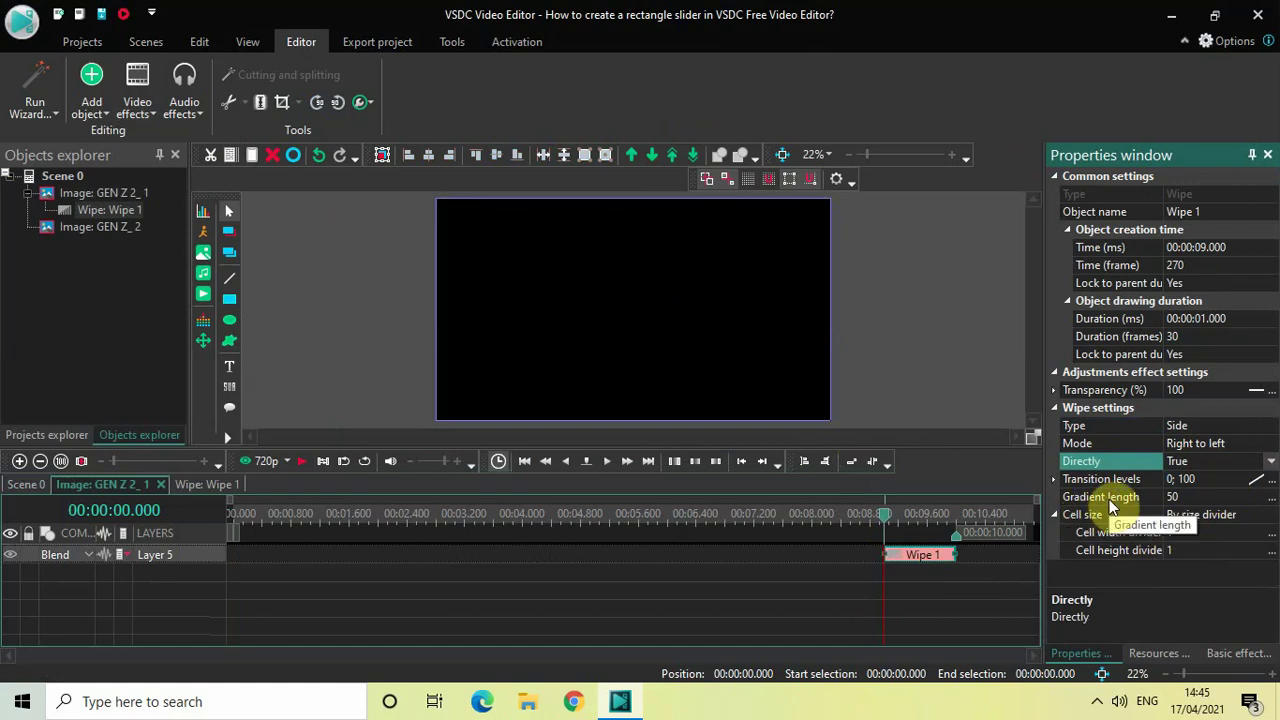
# Set the gradient length to 0 and move Wipe 1 to the image's start.
pyautogui.click(1192, 495)
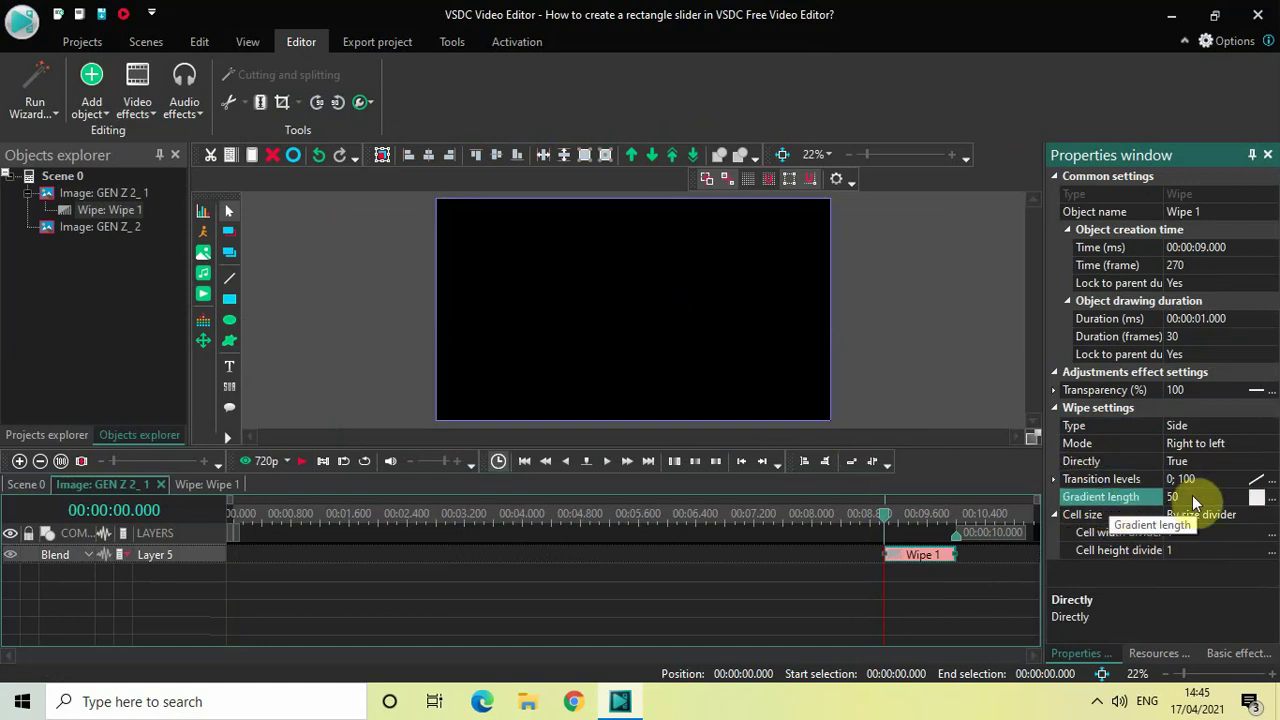
pyautogui.press('BackSpace')
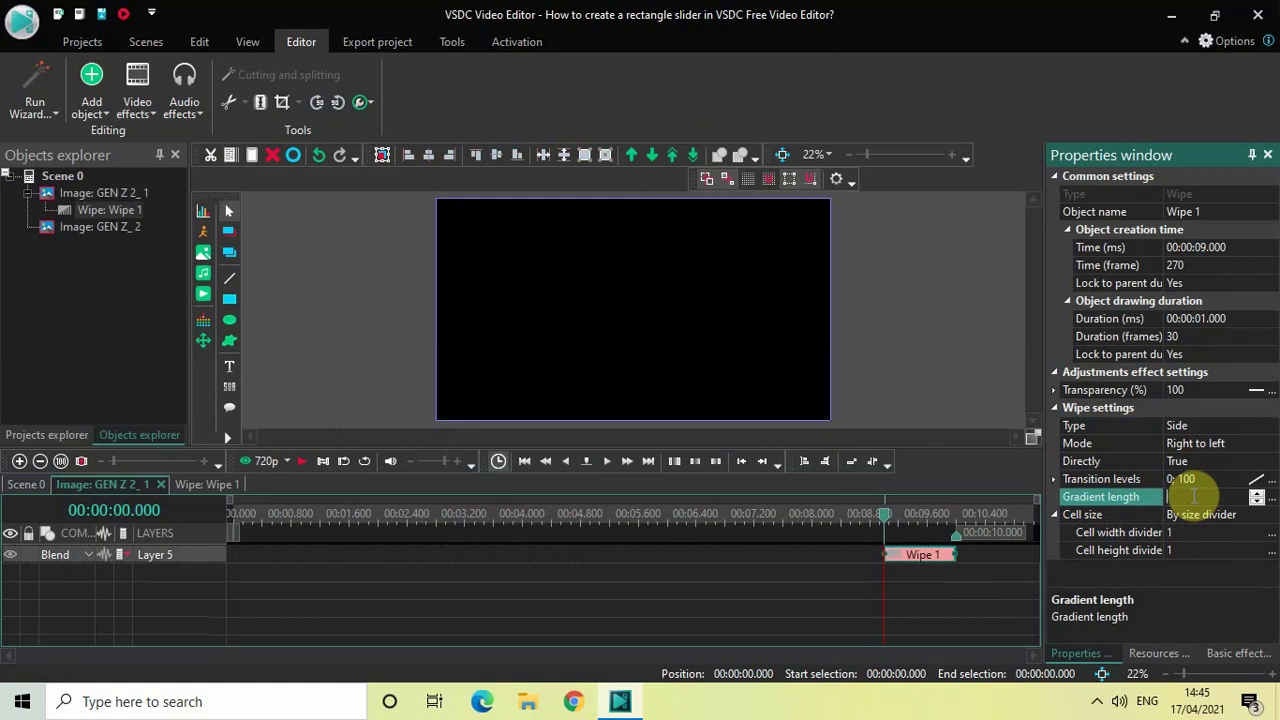
pyautogui.write('0')
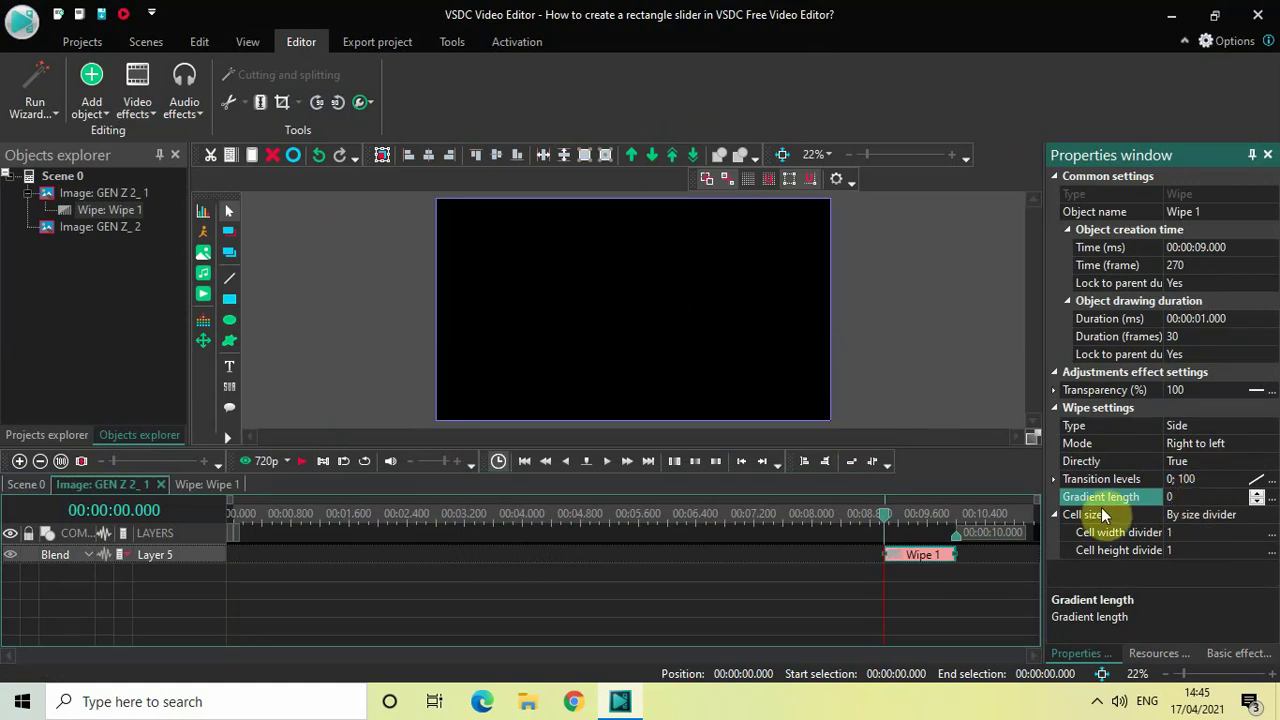
pyautogui.moveTo(927, 560); pyautogui.dragTo(206, 505)
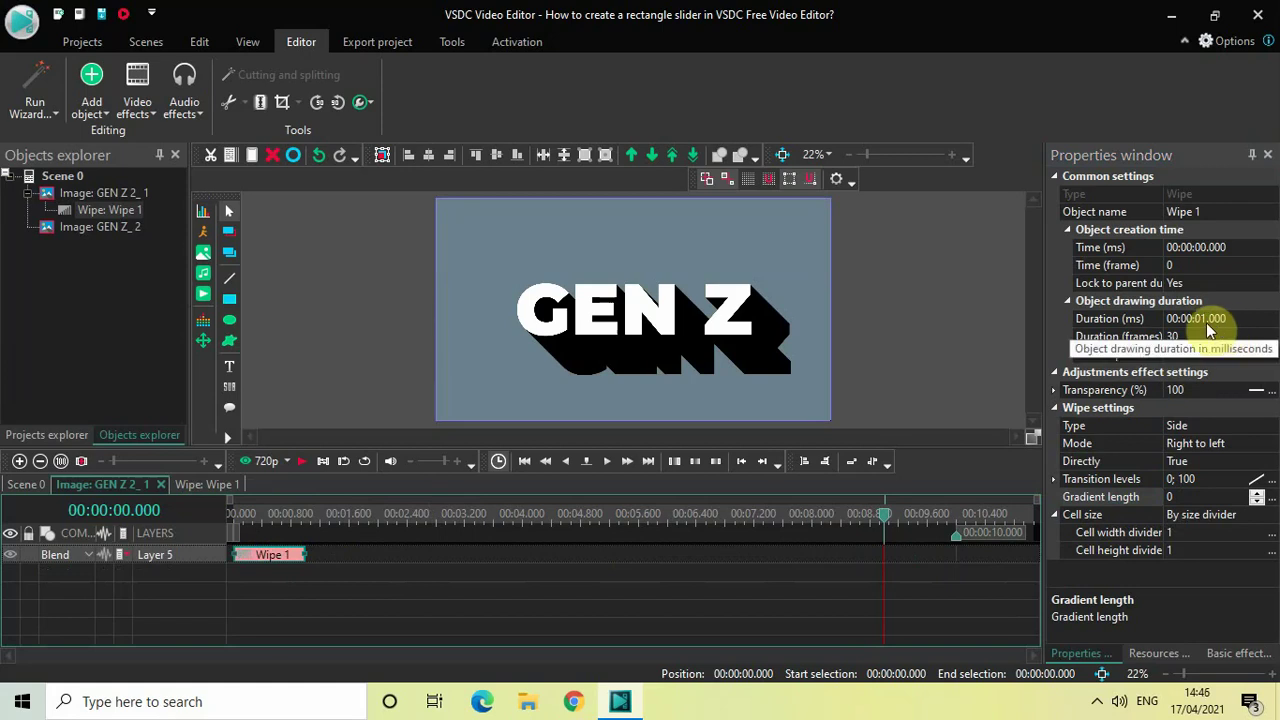
# Set Wipe 1's duration to 2500 ms.
pyautogui.click(1243, 318)
pyautogui.press('BackSpace')
pyautogui.press('BackSpace')
pyautogui.press('BackSpace')
pyautogui.press('BackSpace')
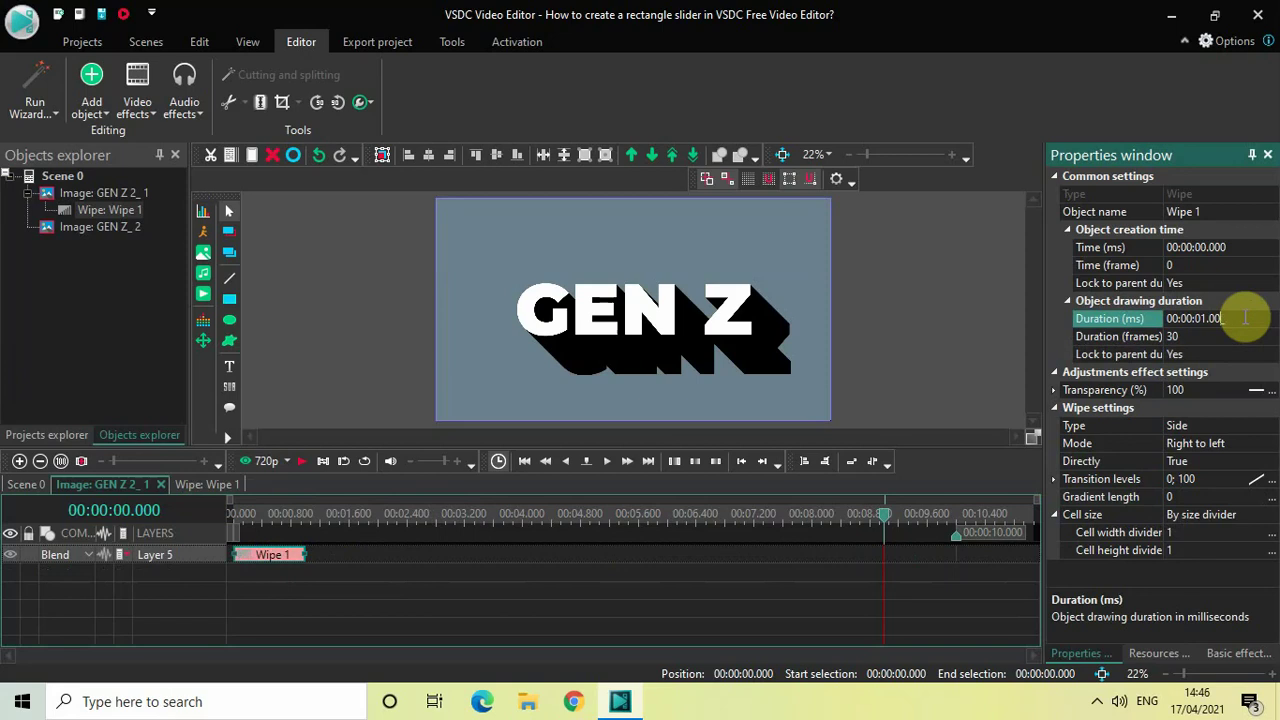
pyautogui.write('2500')
pyautogui.press('Return')
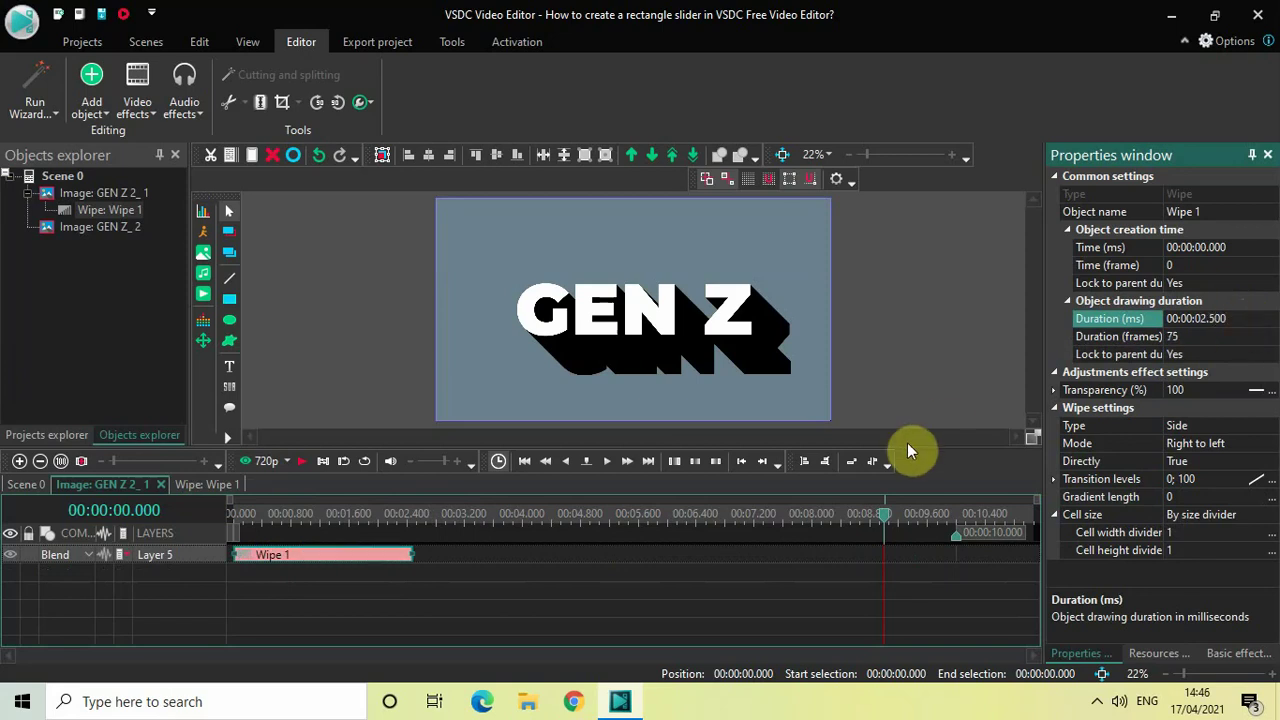
# Back on the main scene, preview the wipe from the start, then rewind and deselect the image.
pyautogui.click(30, 485)
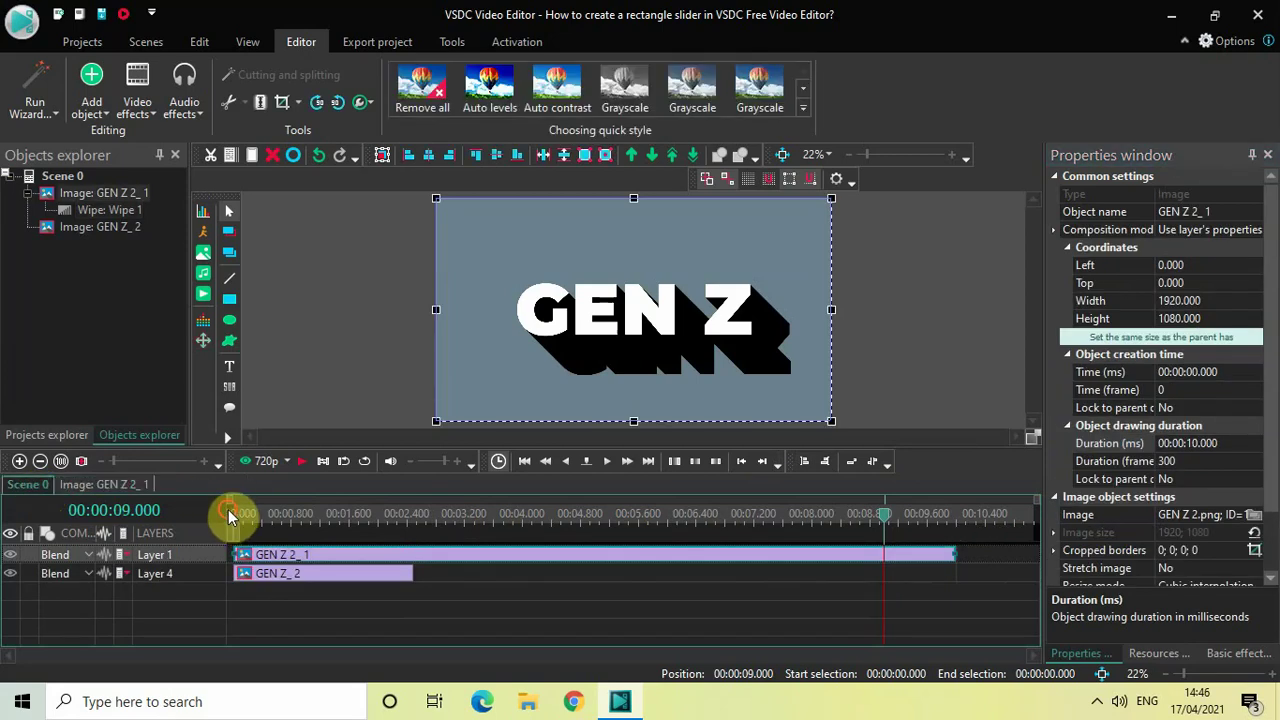
pyautogui.click(228, 510)
pyautogui.press('space')
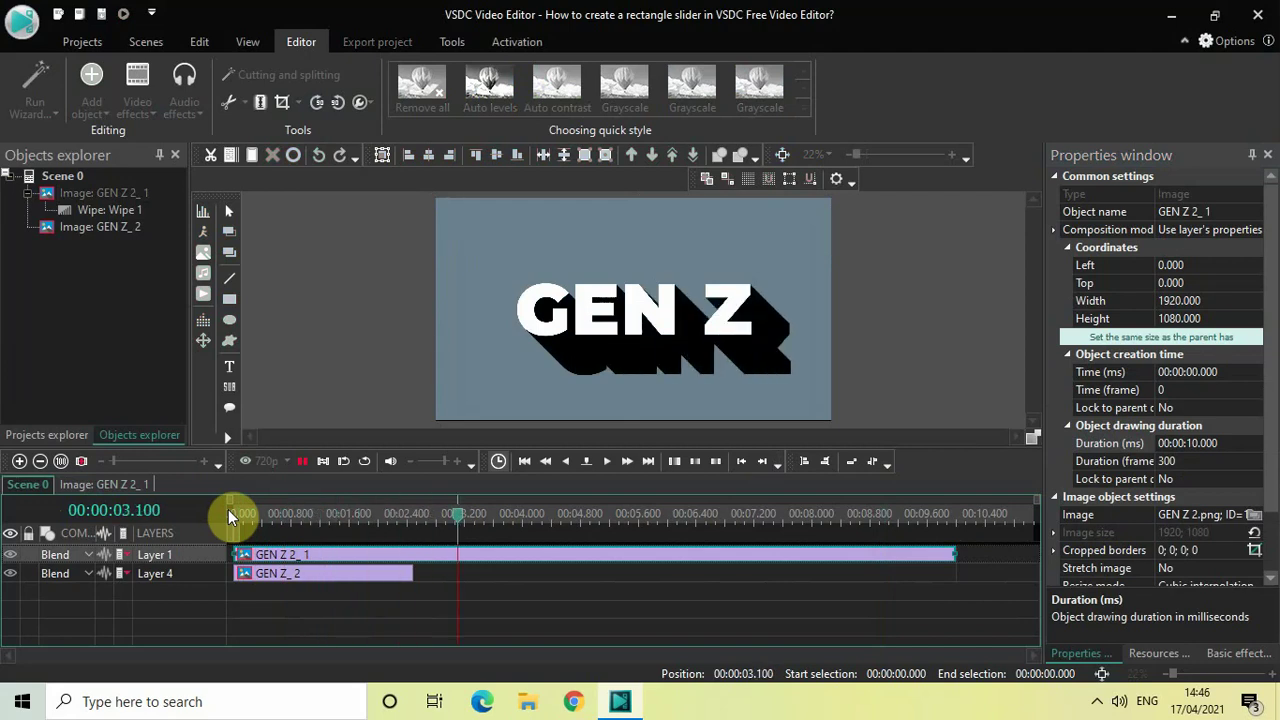
pyautogui.press('space')
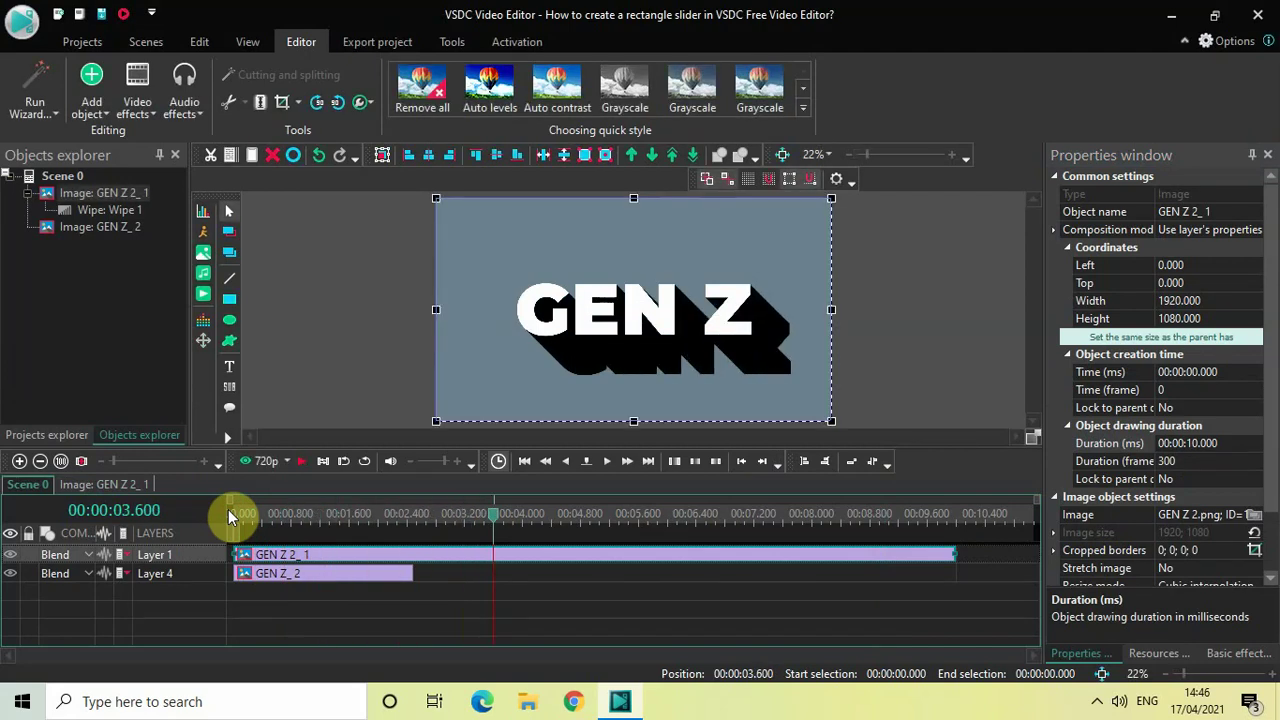
pyautogui.click(230, 512)
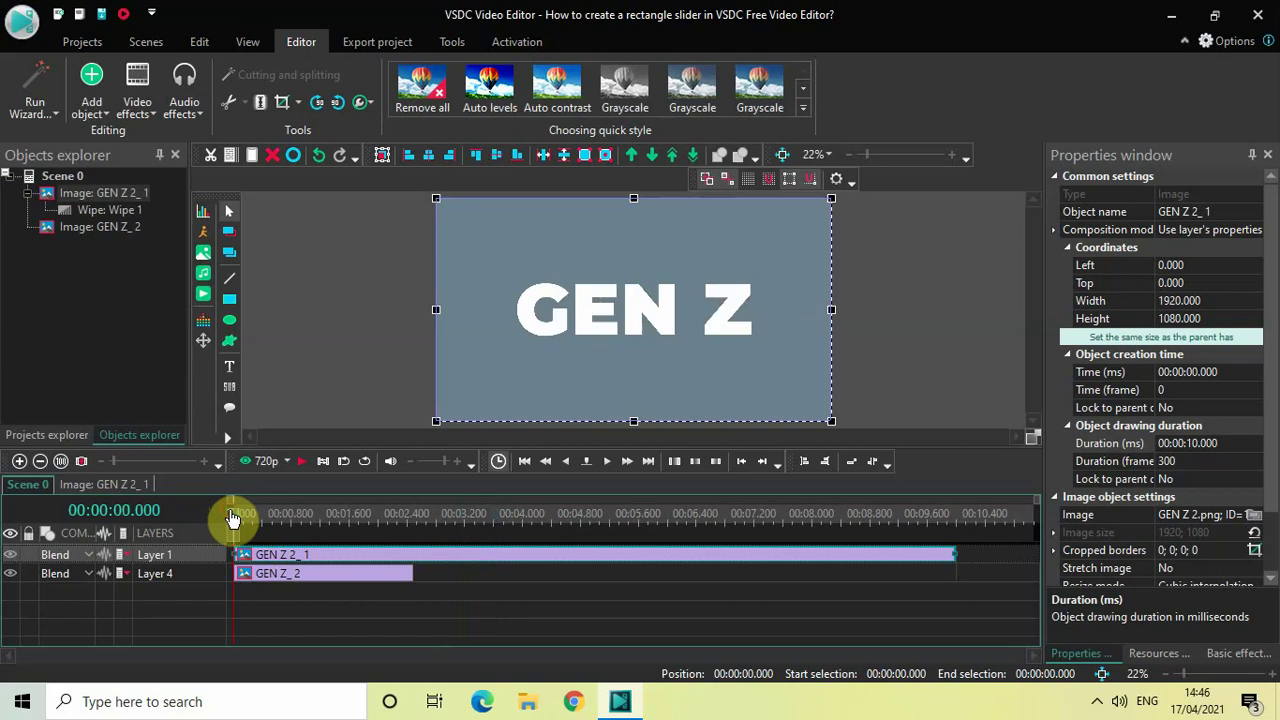
pyautogui.click(365, 622)
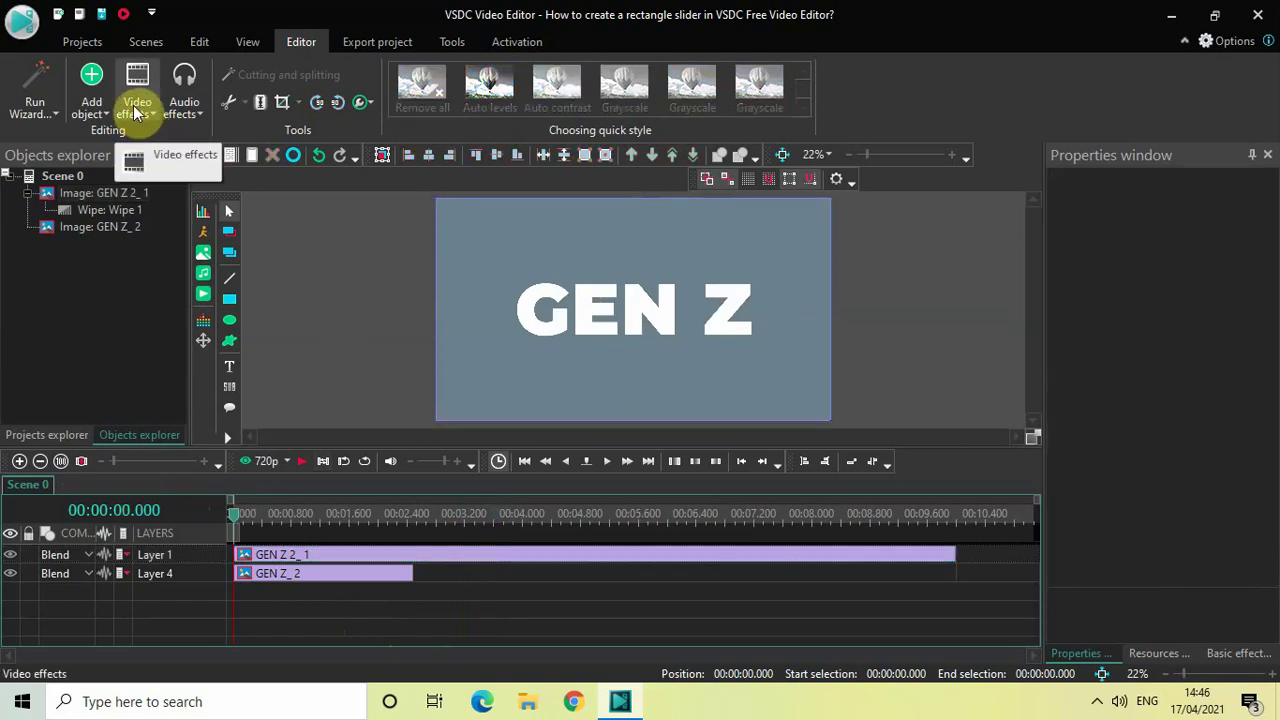
# Draw a rectangle as a tall narrow full-height bar at the scene's left edge.
pyautogui.click(90, 106)
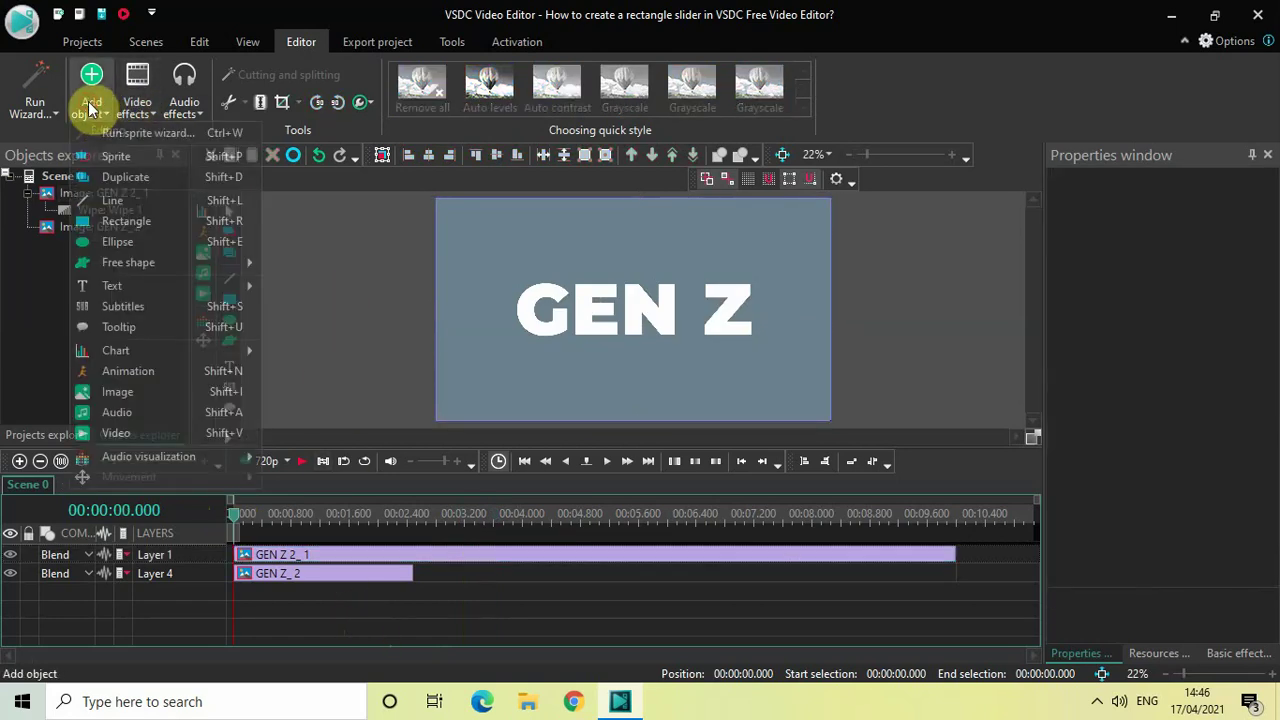
pyautogui.click(156, 221)
pyautogui.click(473, 295)
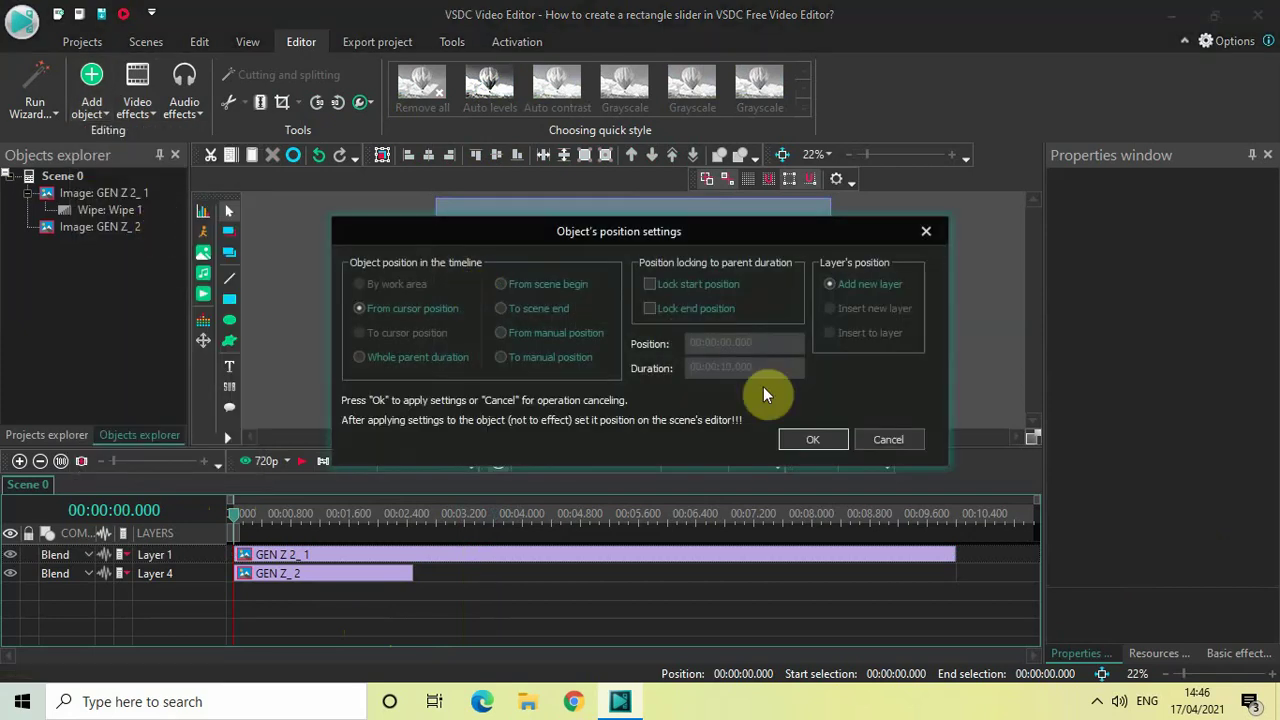
pyautogui.click(808, 440)
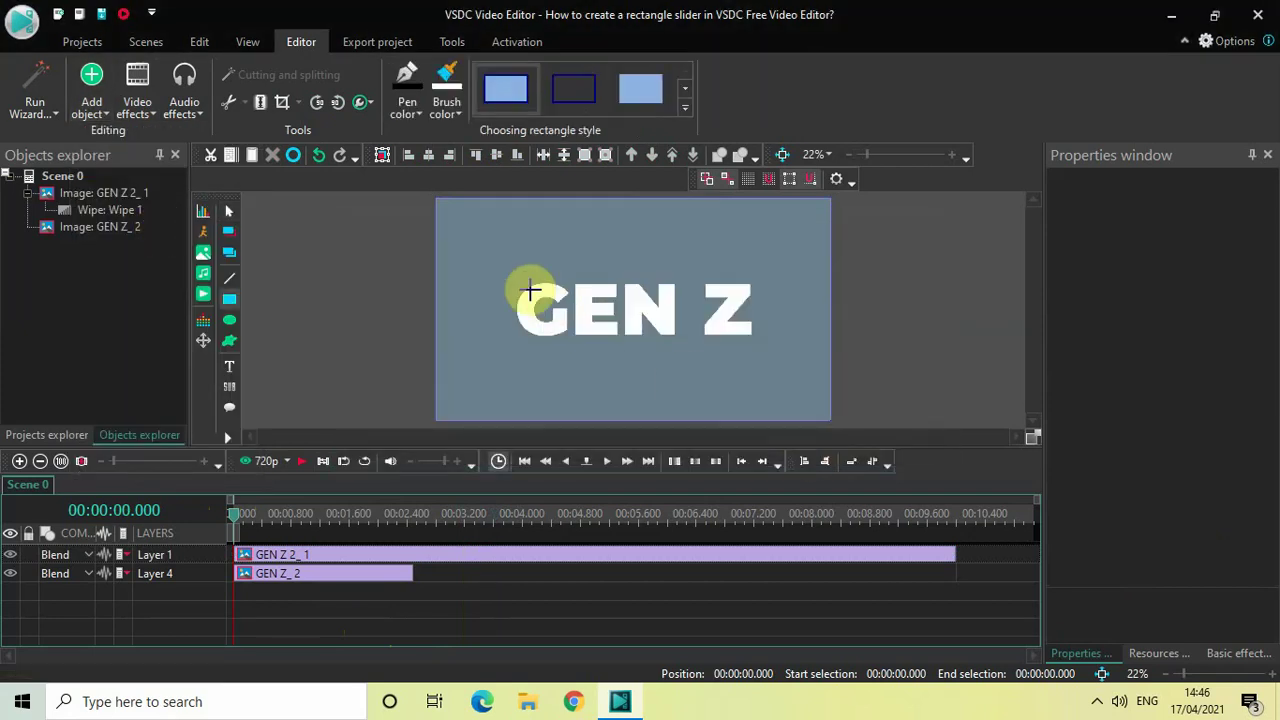
pyautogui.click(418, 198)
pyautogui.moveTo(421, 220); pyautogui.dragTo(422, 421)
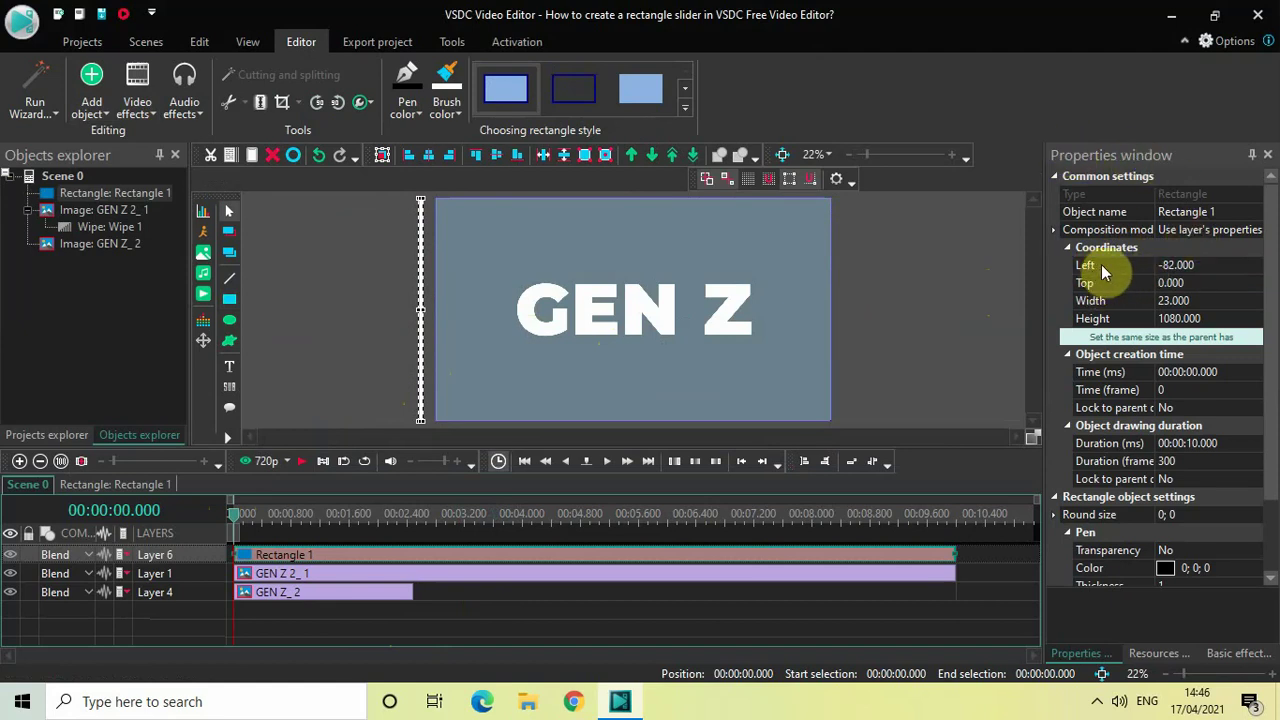
# Position Rectangle 1 at Left −15 and set its Width to 15.
pyautogui.moveTo(1157, 265); pyautogui.dragTo(1171, 267)
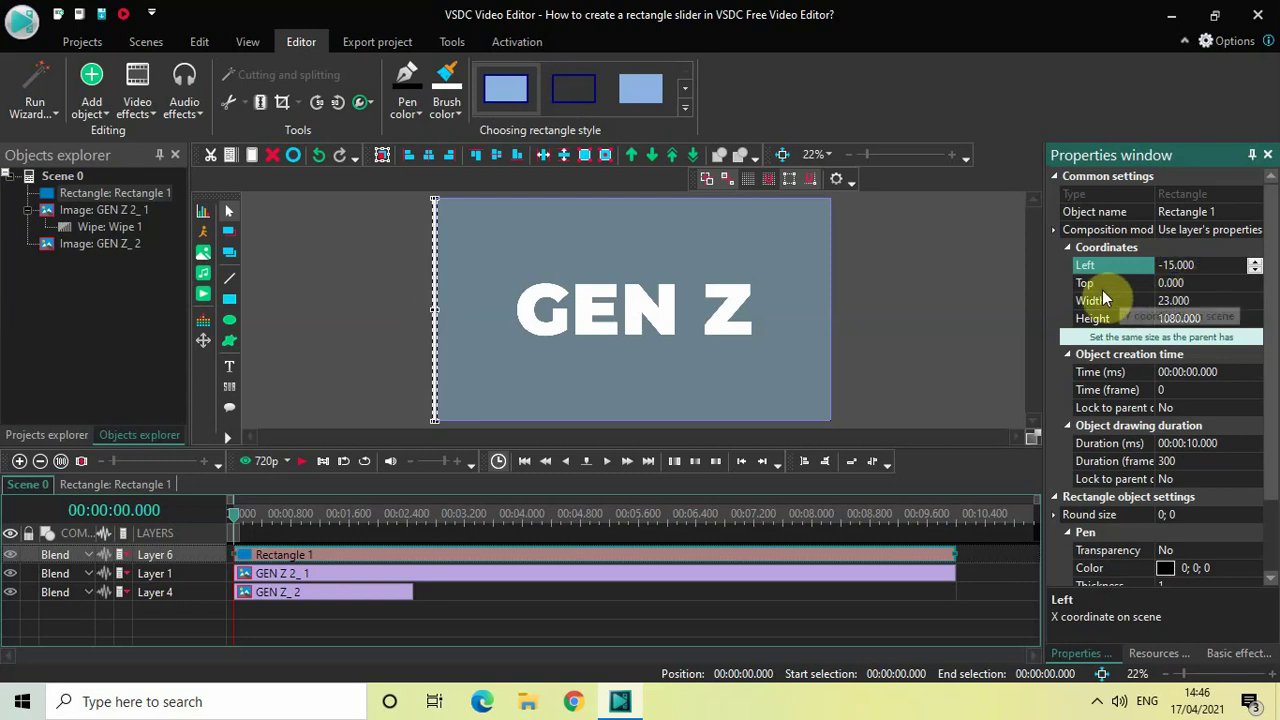
pyautogui.click(1170, 300)
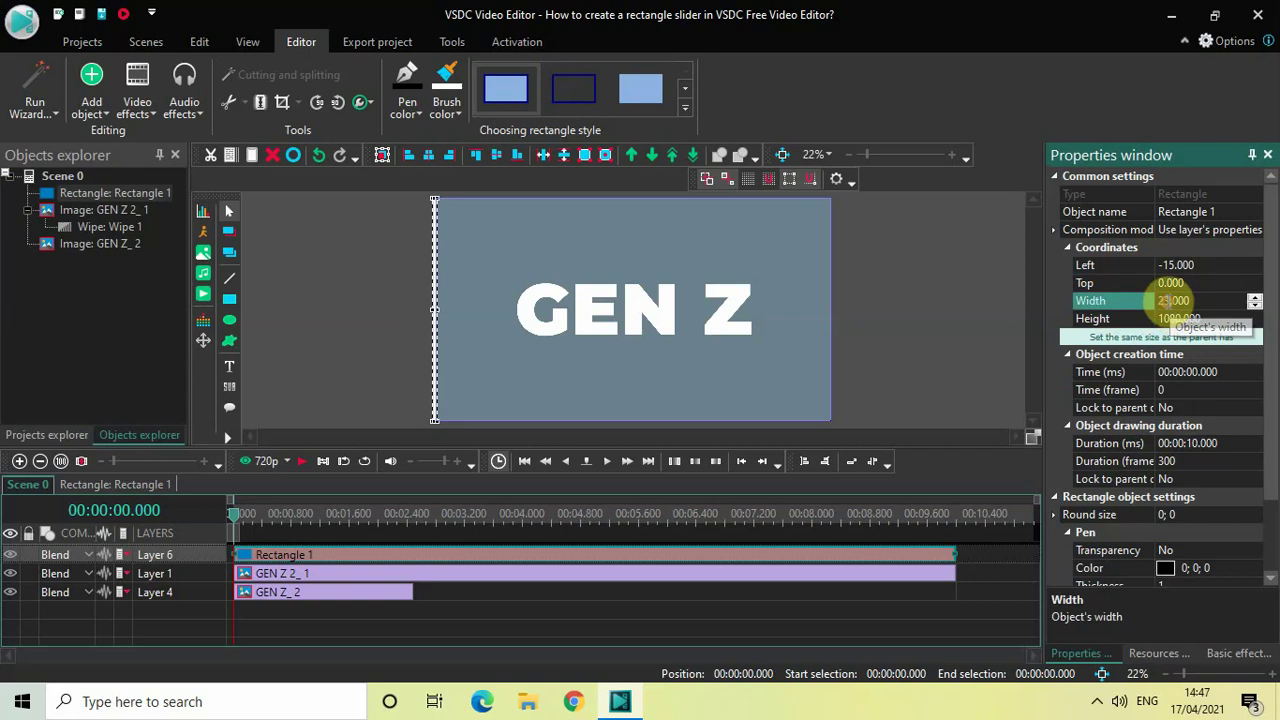
pyautogui.write('23')
pyautogui.press('BackSpace')
pyautogui.press('BackSpace')
pyautogui.press('BackSpace')
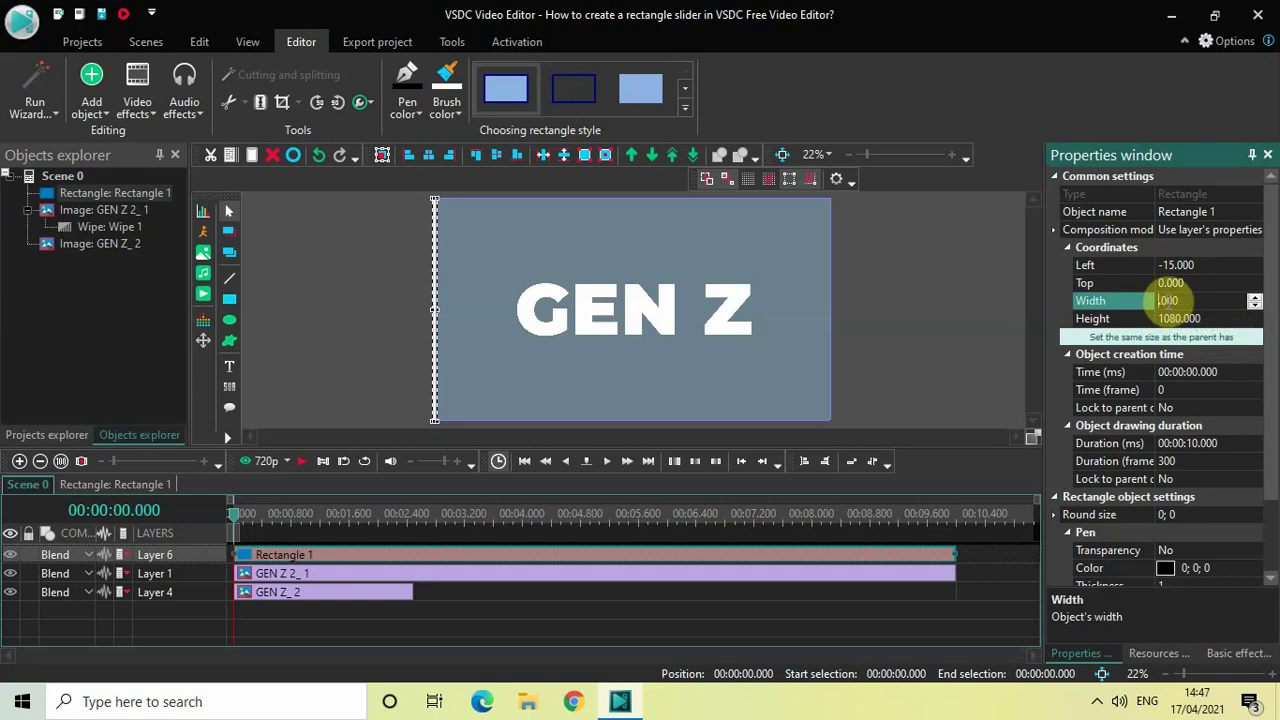
pyautogui.write('15')
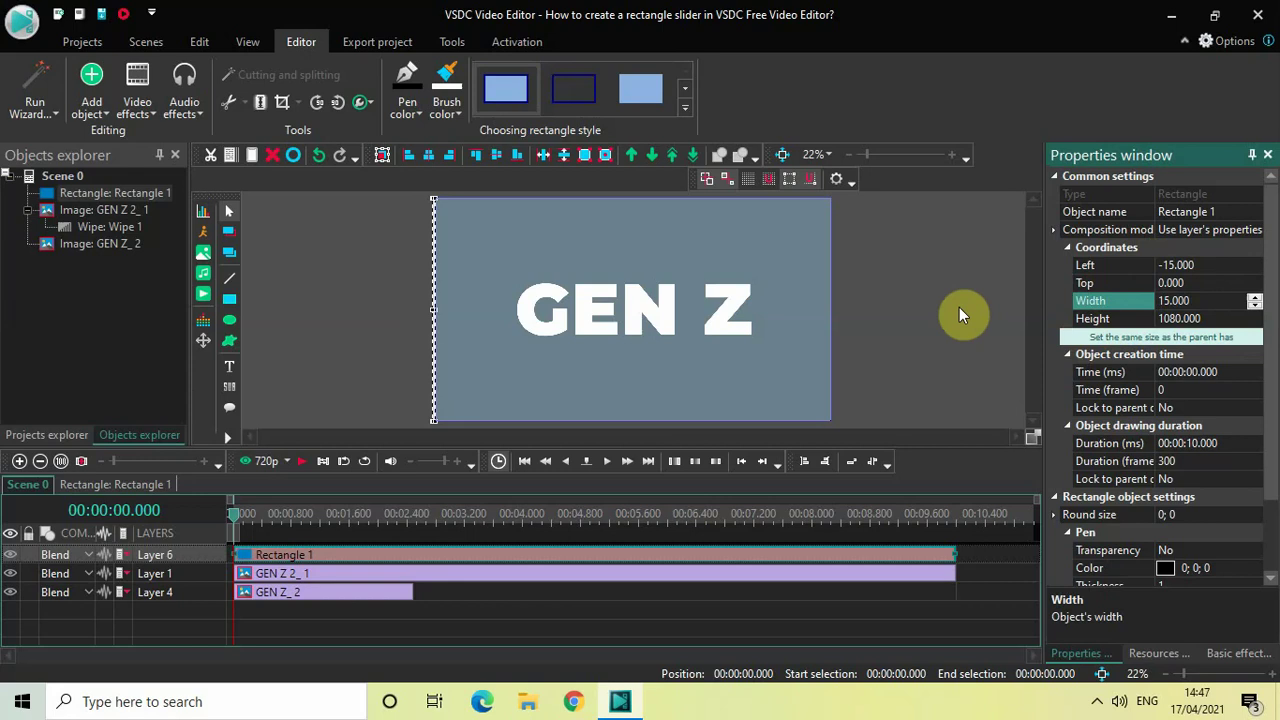
pyautogui.click(770, 630)
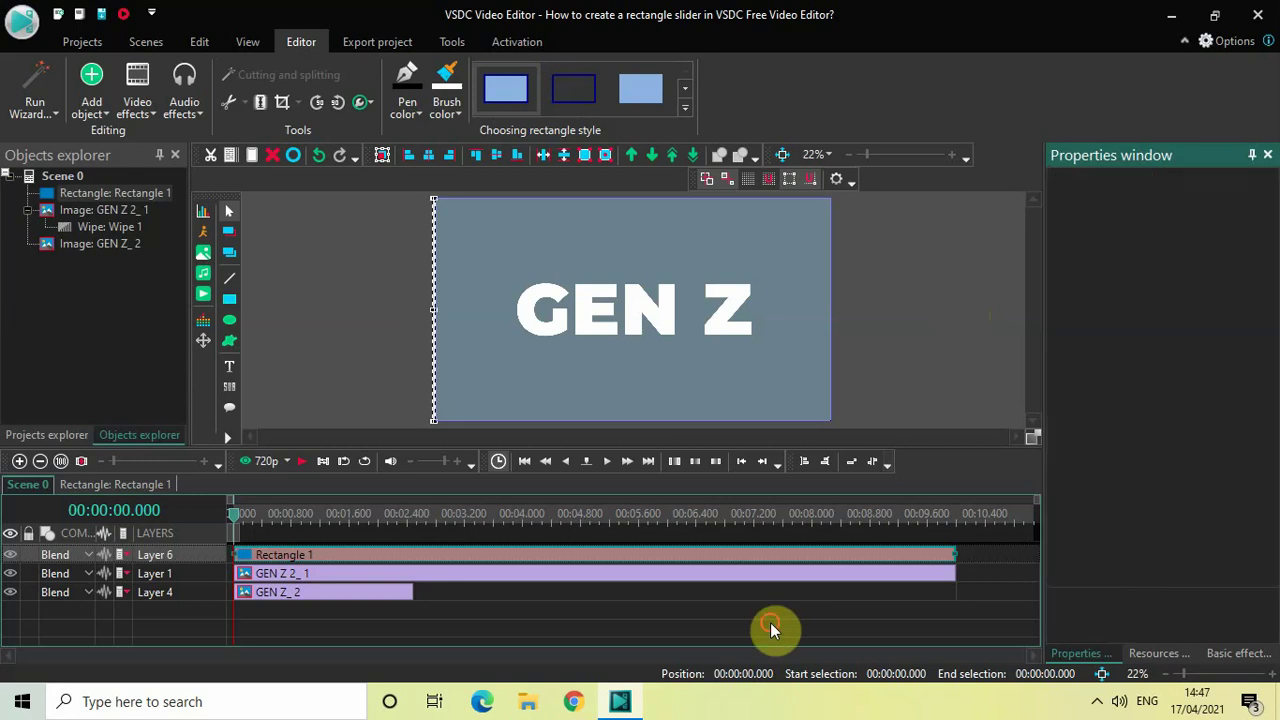
pyautogui.click(682, 557)
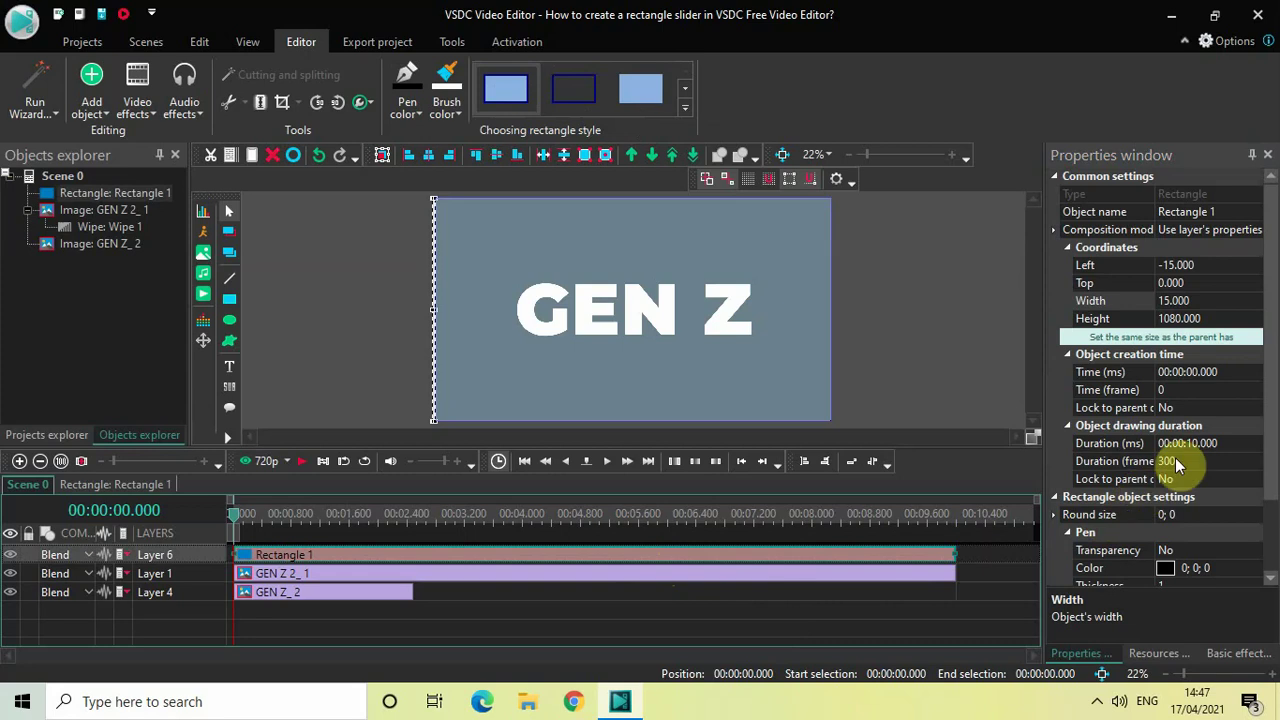
# Set Rectangle 1's Duration (ms) to 00:00:02.500 and open its own timeline.
pyautogui.click(1216, 441)
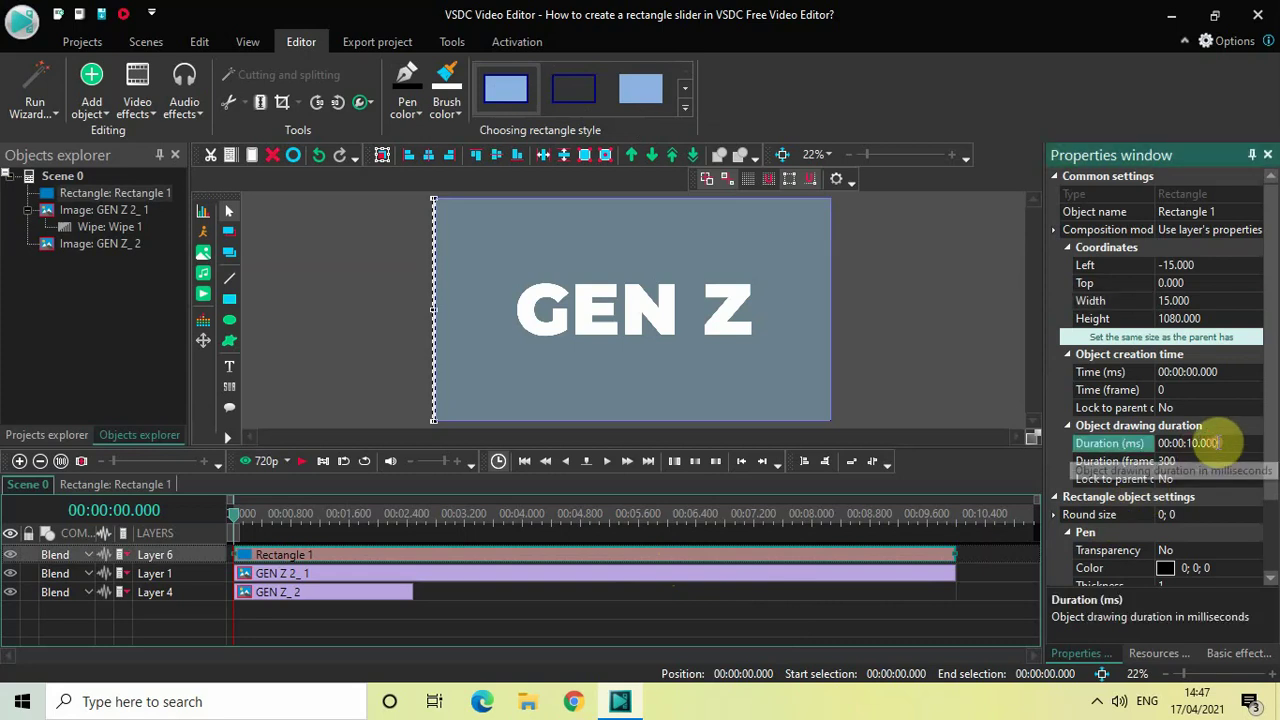
pyautogui.press('BackSpace')
pyautogui.press('BackSpace')
pyautogui.press('BackSpace')
pyautogui.press('BackSpace')
pyautogui.press('BackSpace')
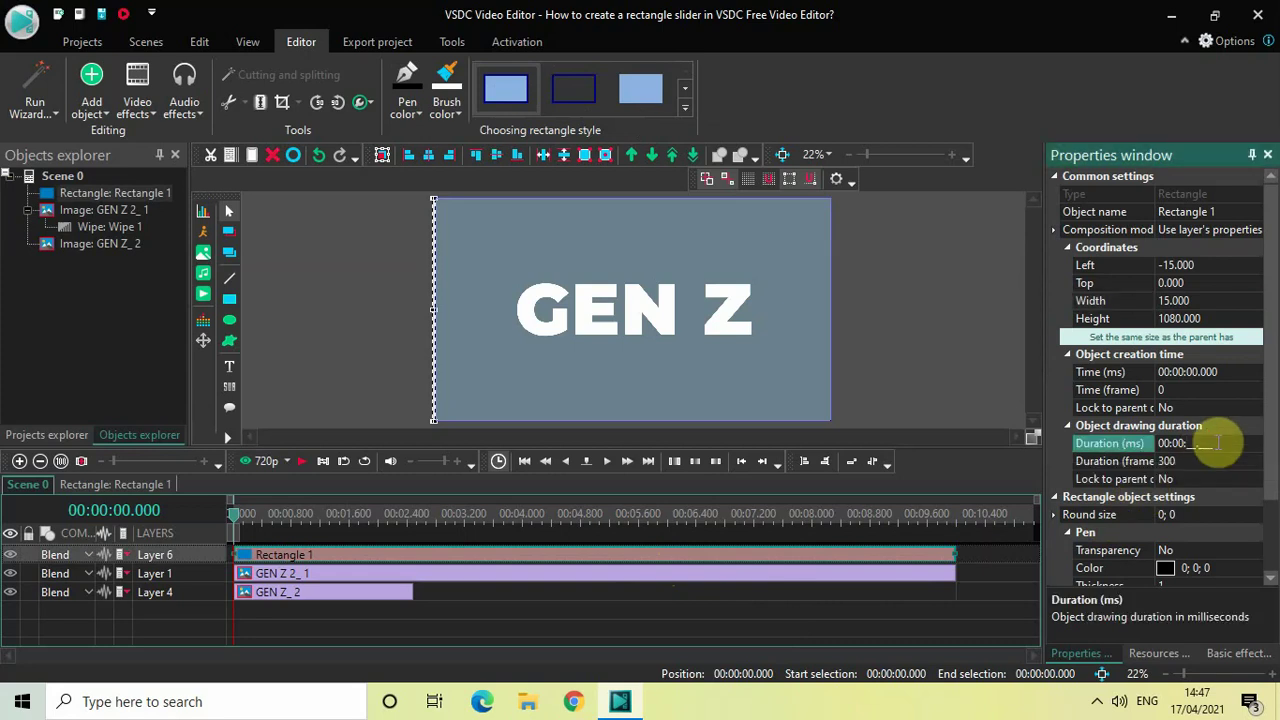
pyautogui.write('02.500')
pyautogui.press('Return')
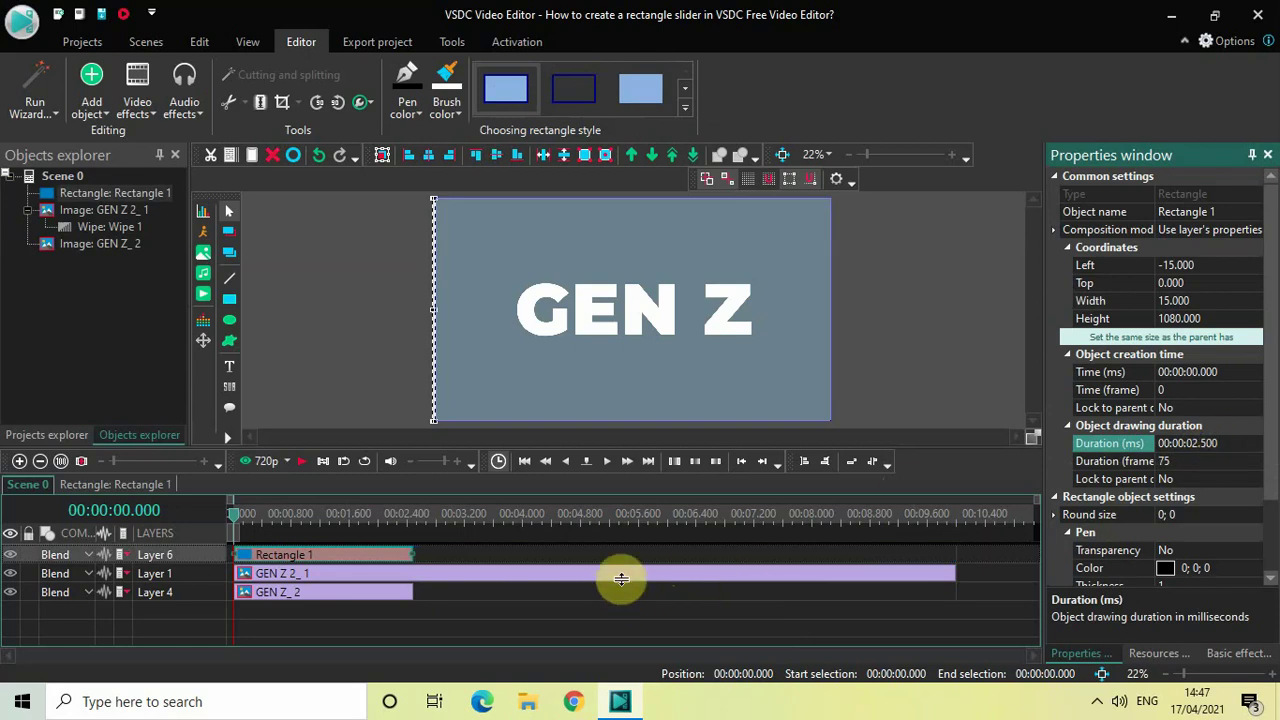
pyautogui.doubleClick(310, 556)
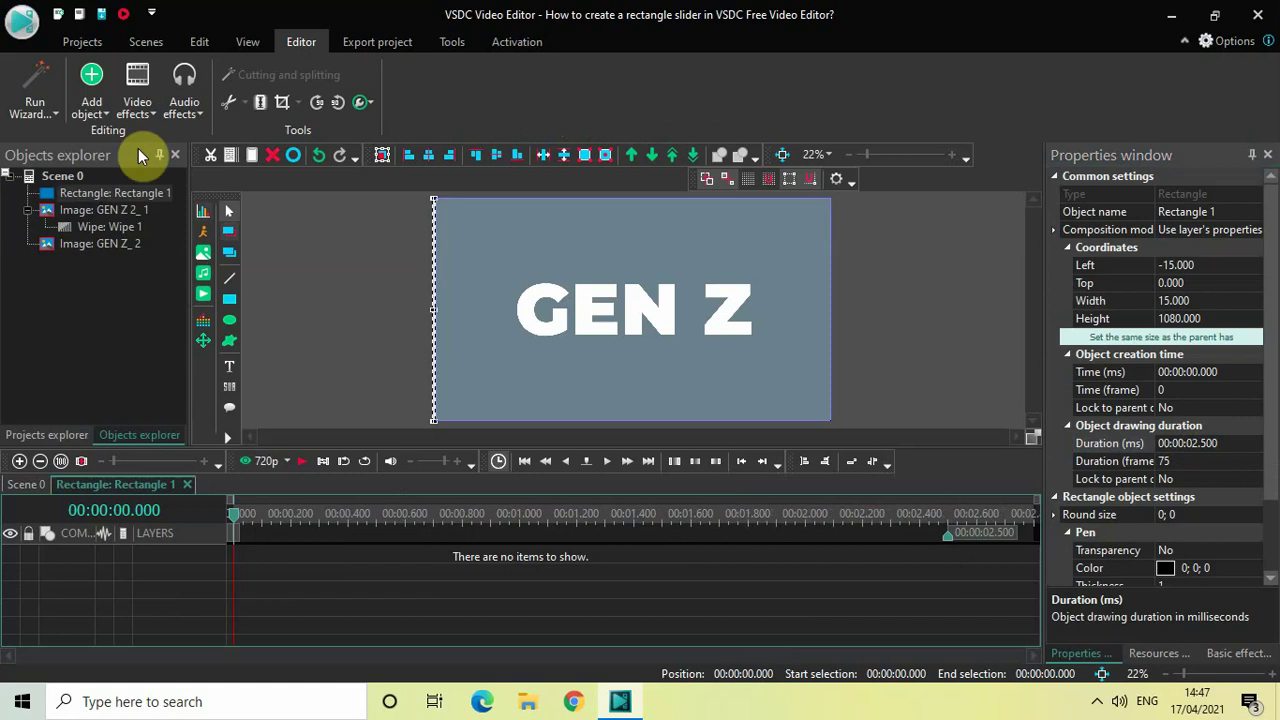
# Add a Movement effect to Rectangle 1, starting the path at the bar's position.
pyautogui.click(97, 110)
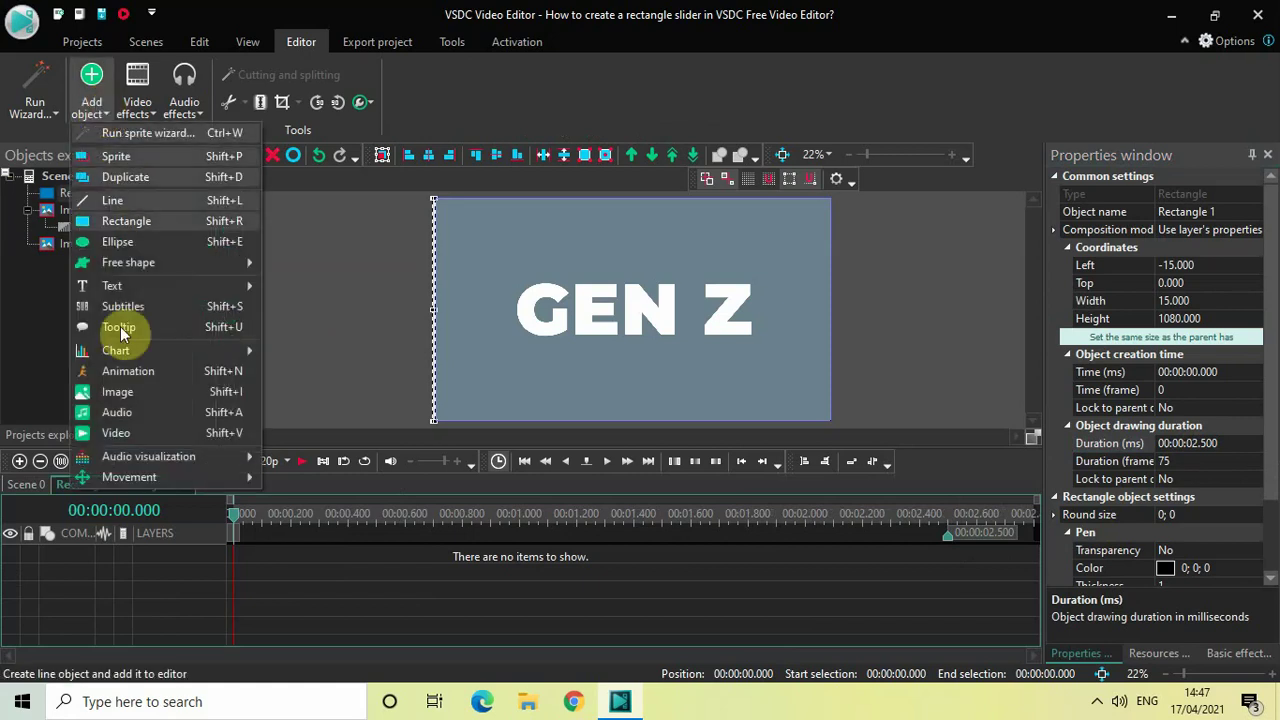
pyautogui.moveTo(157, 480)
pyautogui.click(345, 482)
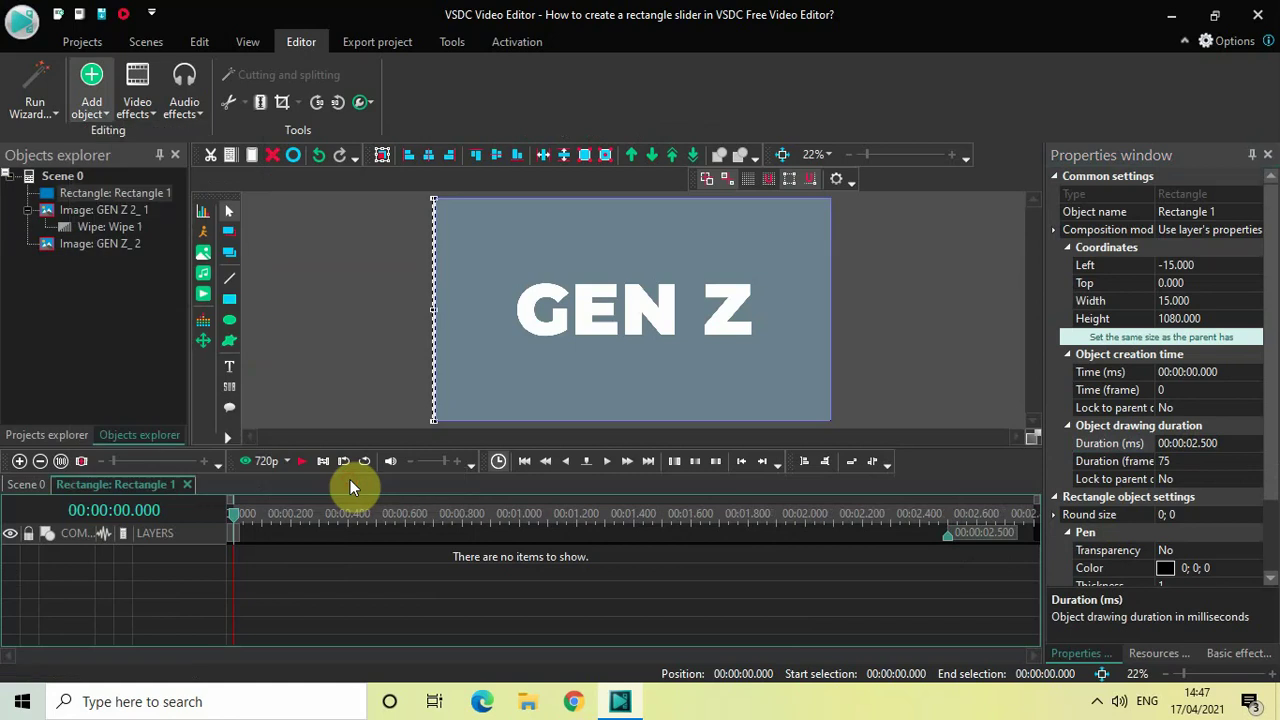
pyautogui.click(736, 427)
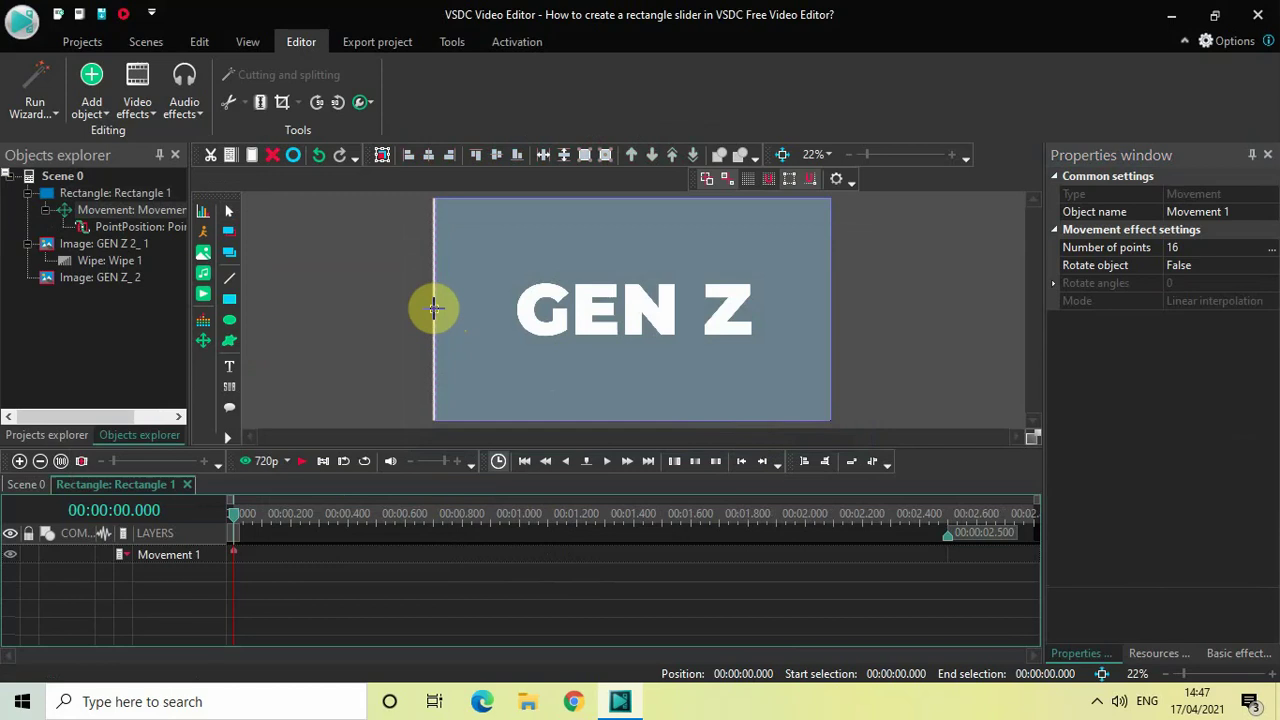
pyautogui.click(433, 308)
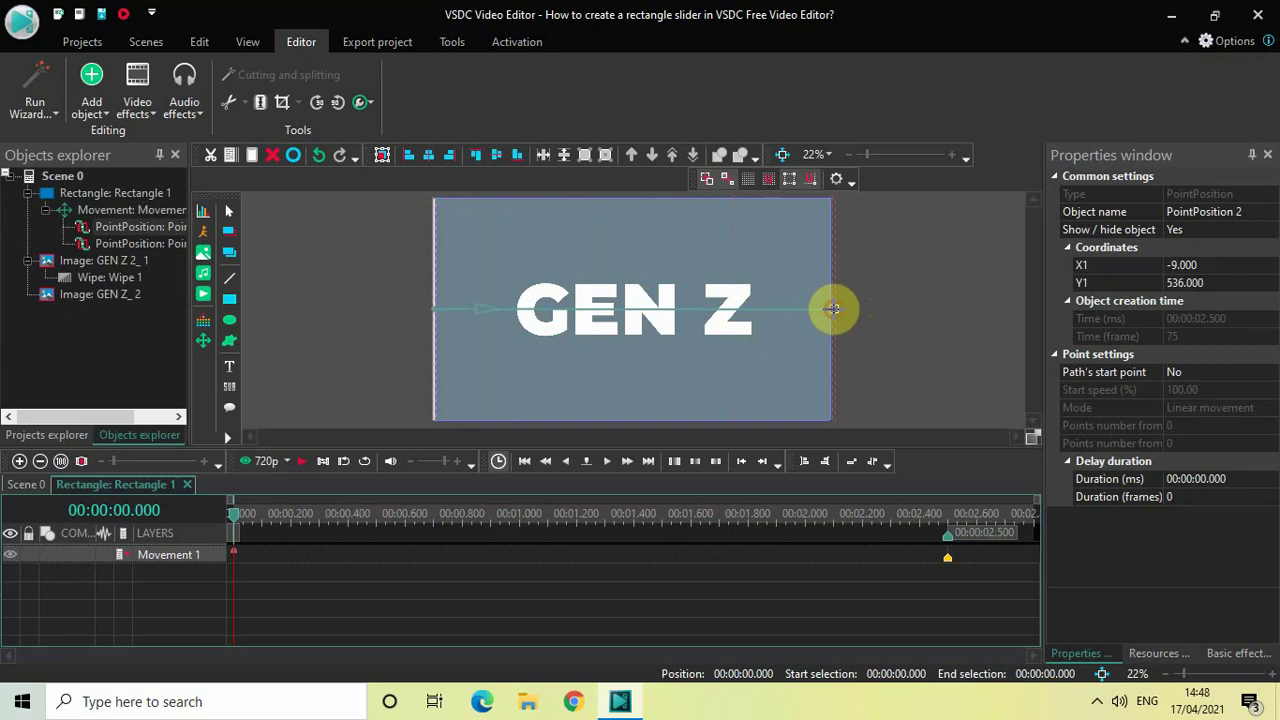
# End the movement path at the scene's right edge, at X 1928.
pyautogui.click(834, 309)
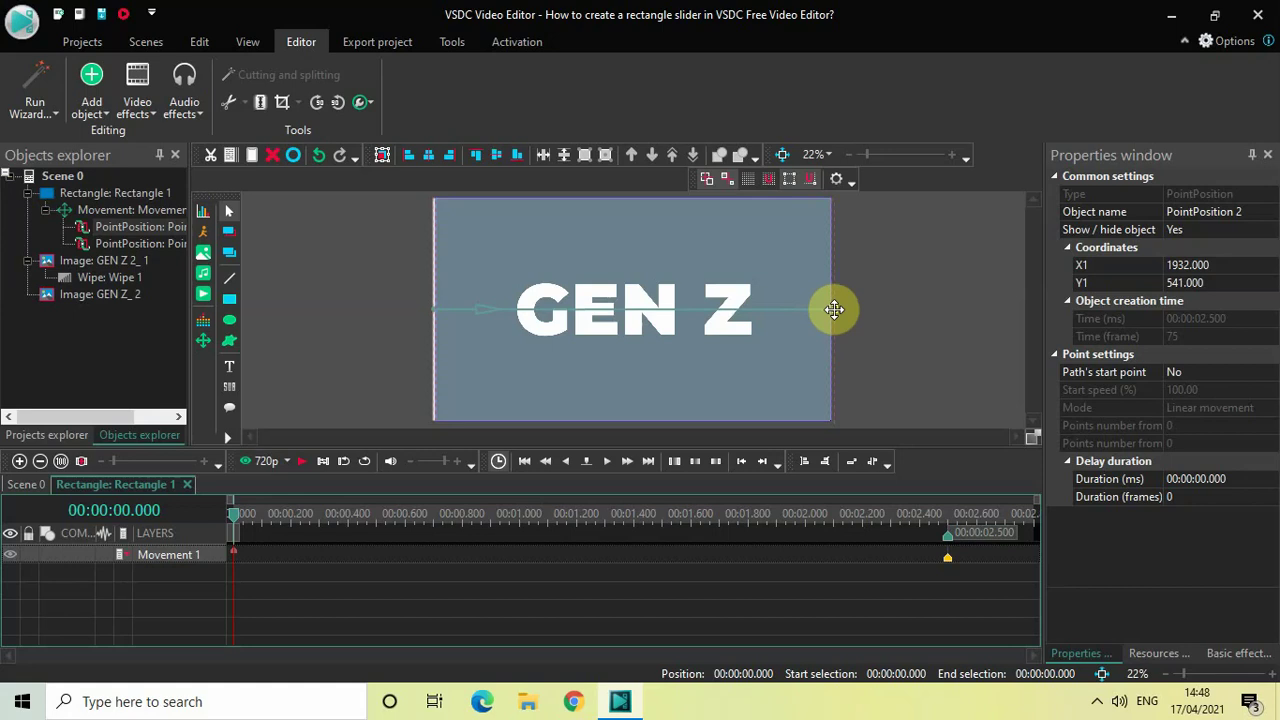
pyautogui.moveTo(834, 309); pyautogui.dragTo(833, 309)
# Back on Scene 0, play the wipe twice from the start to check the bar sweeps with the shadow.
pyautogui.click(24, 484)
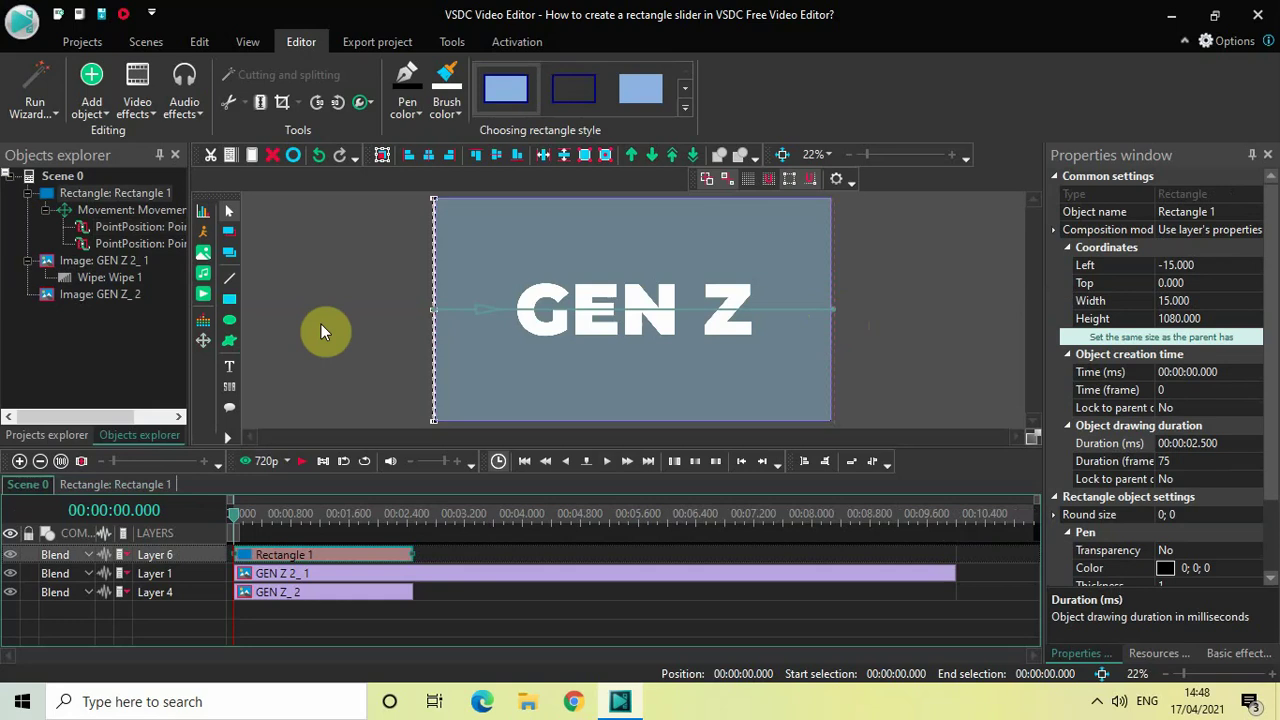
pyautogui.press('space')
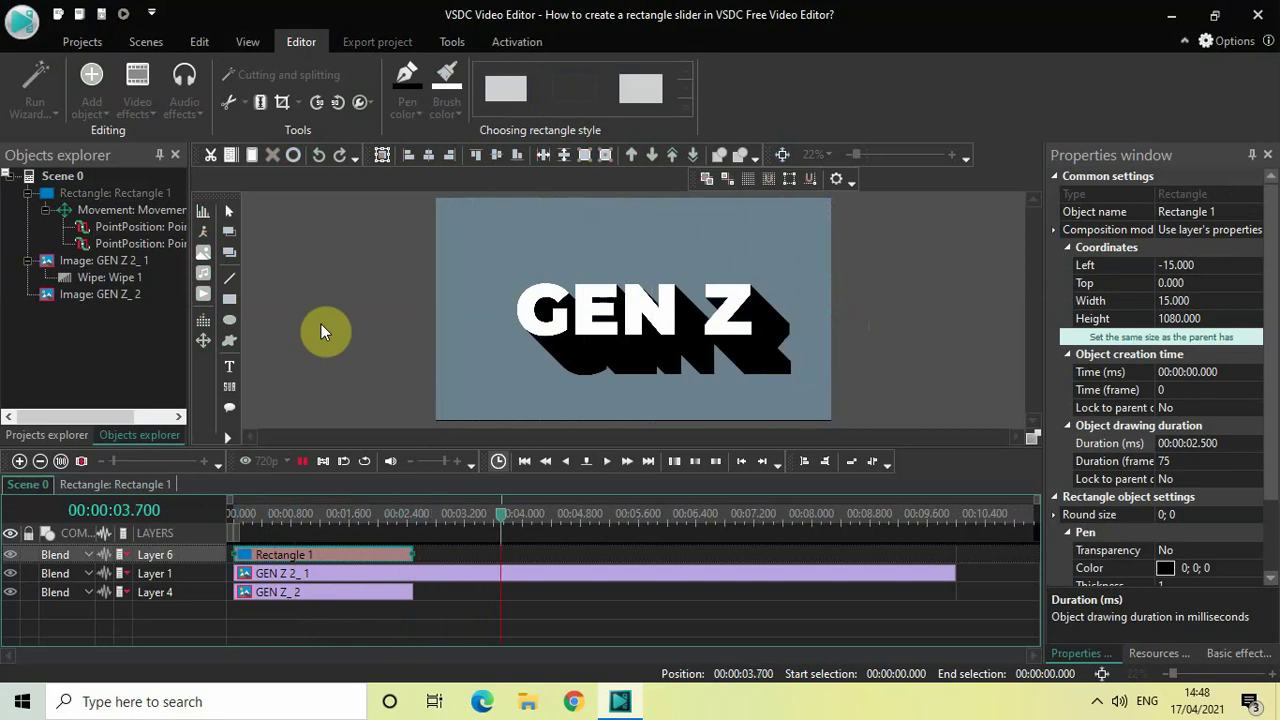
pyautogui.press('space')
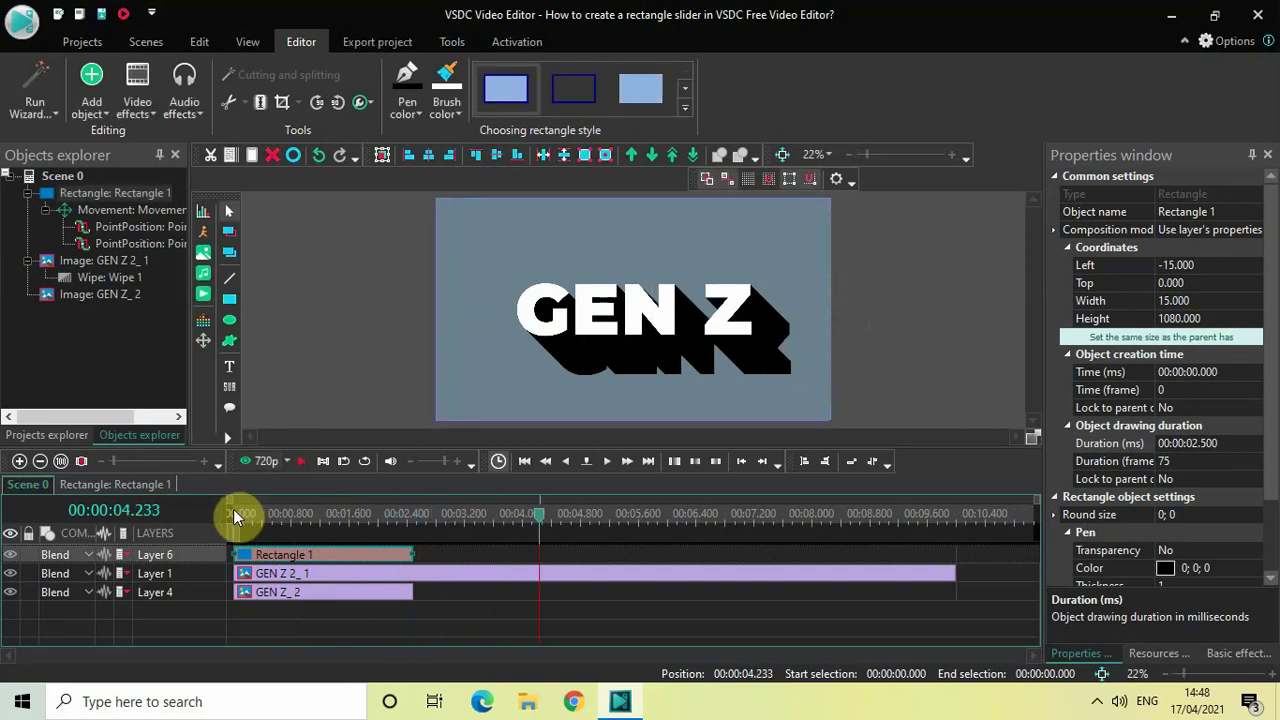
pyautogui.click(233, 509)
pyautogui.press('space')
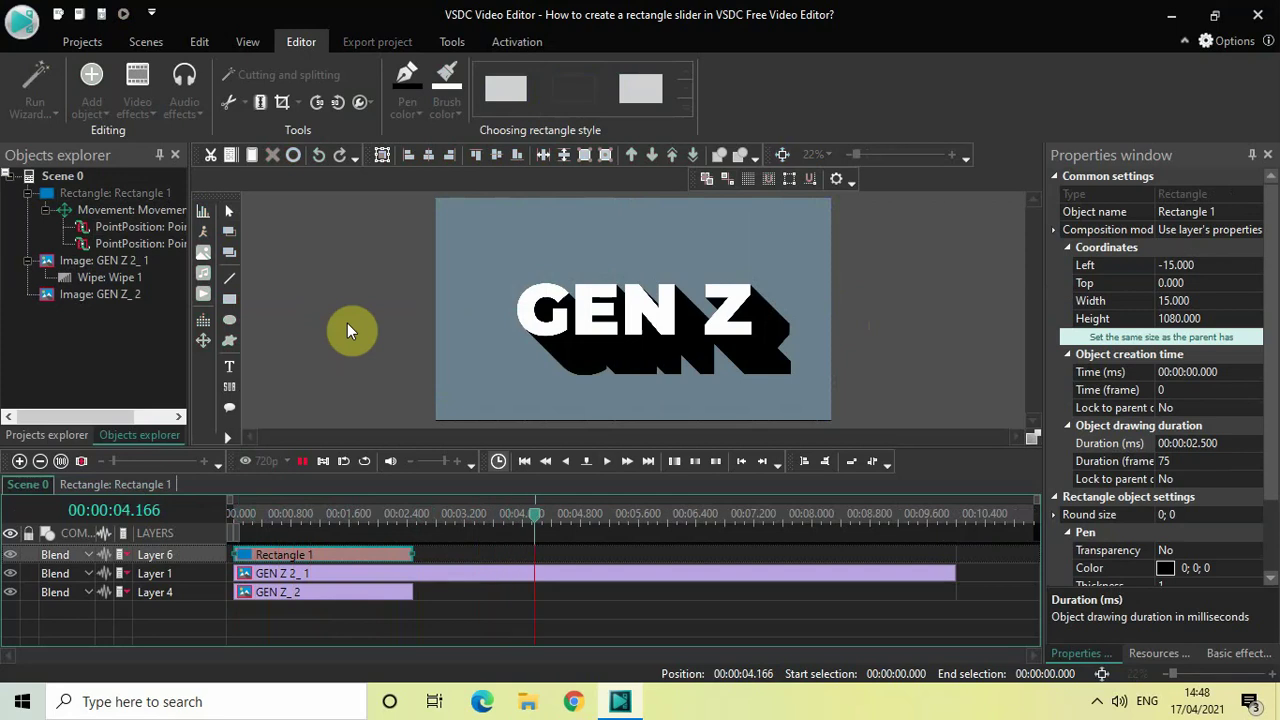
pyautogui.press('space')
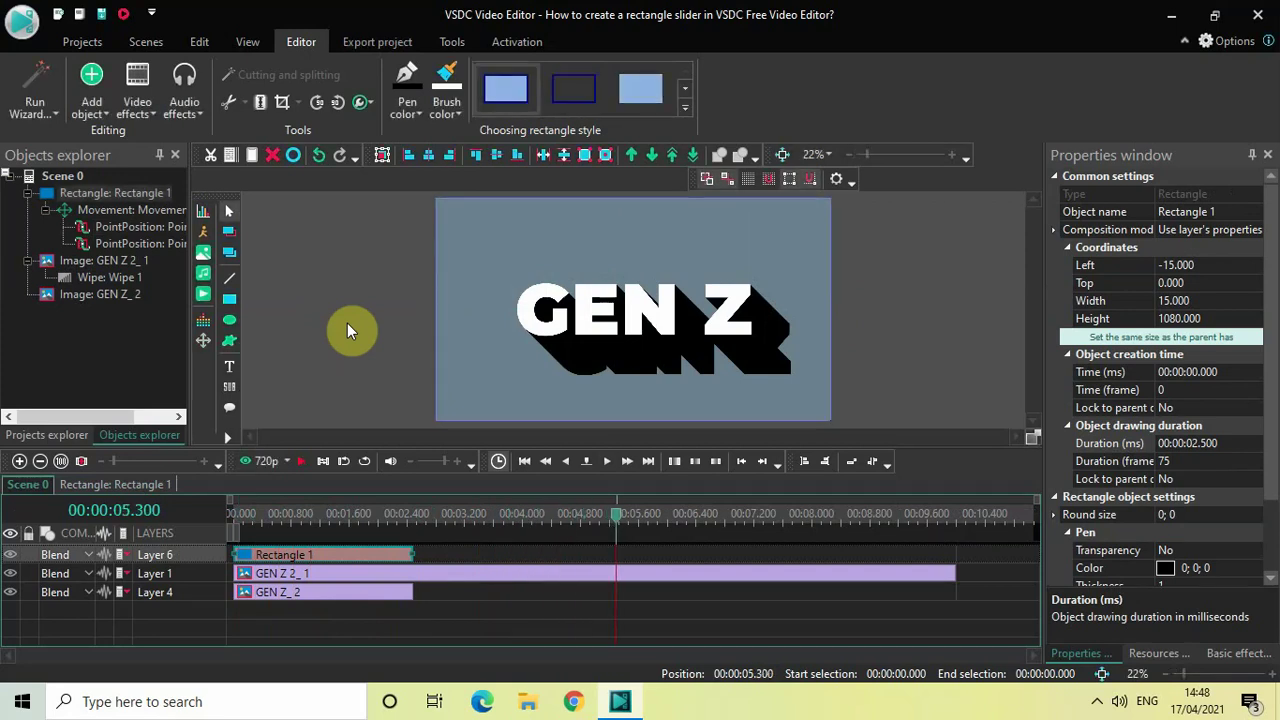